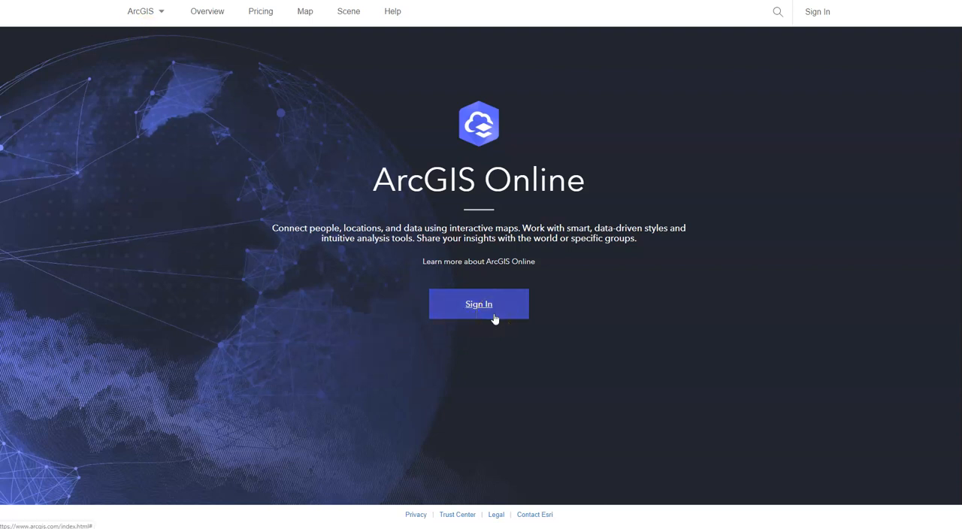
Sign in to ArcGIS Online with the already filled-in ArcGIS login
click(494, 319)
click(489, 278)
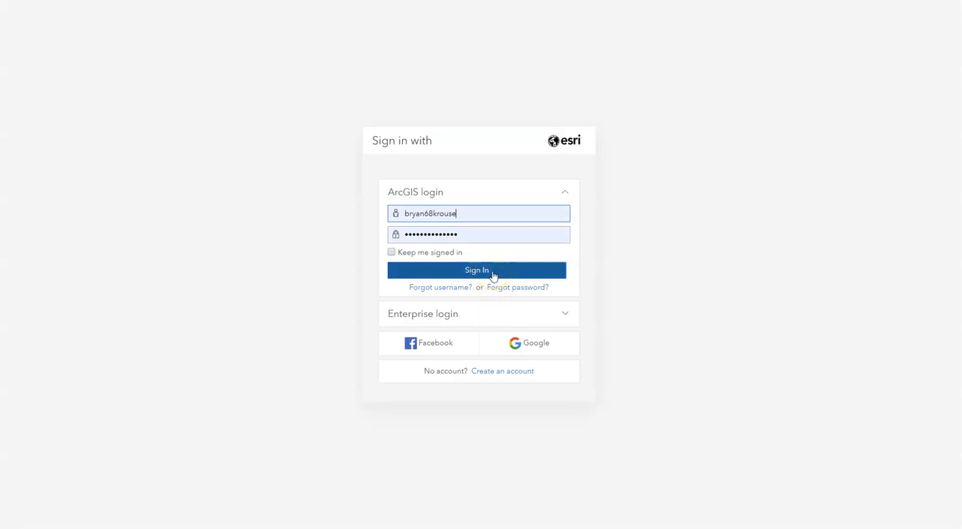
click(493, 272)
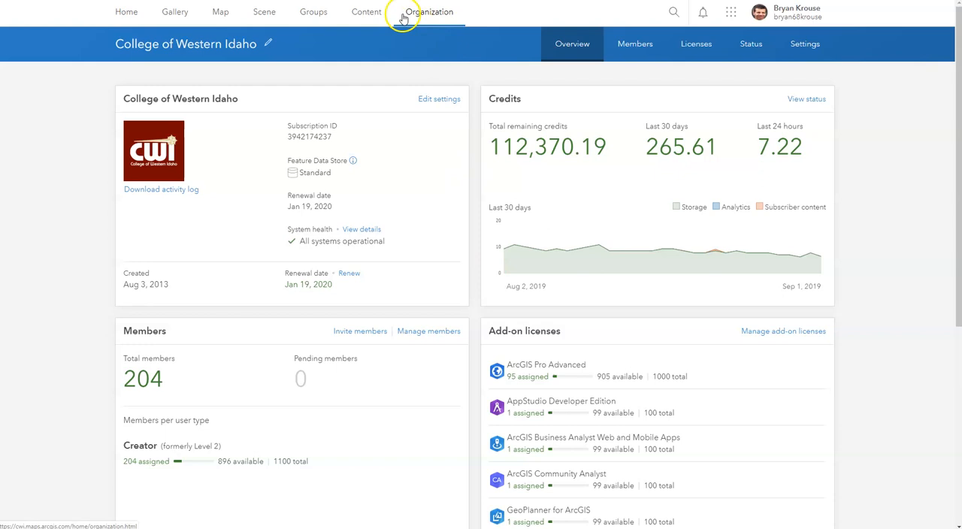
Look through the organization account's My Groups list and view the My Content page
click(314, 13)
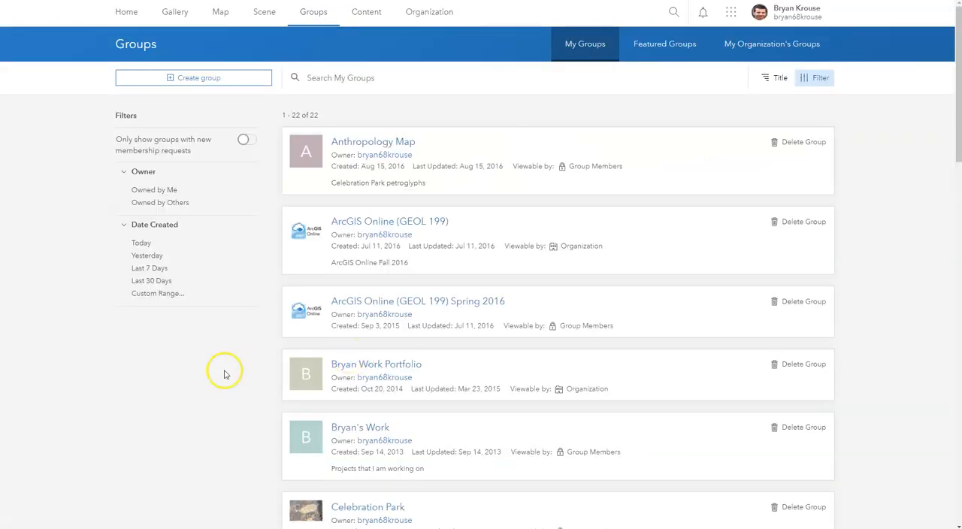
scroll(224, 372, down, 4)
scroll(223, 373, down, 9)
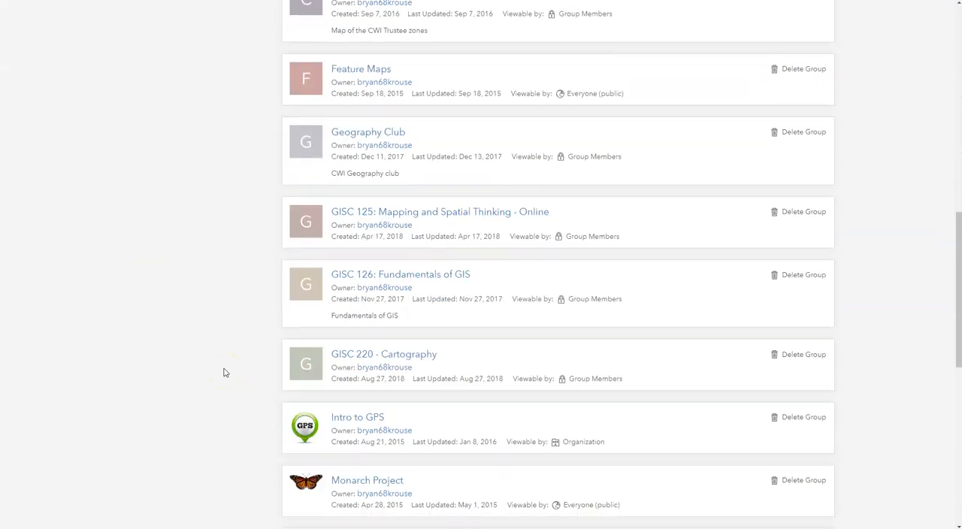
scroll(224, 372, down, 3)
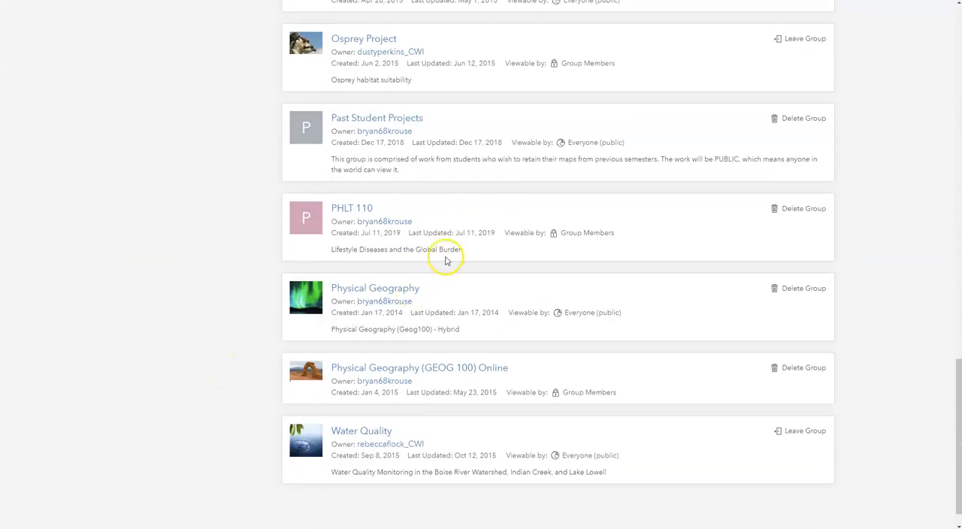
scroll(363, 213, up, 16)
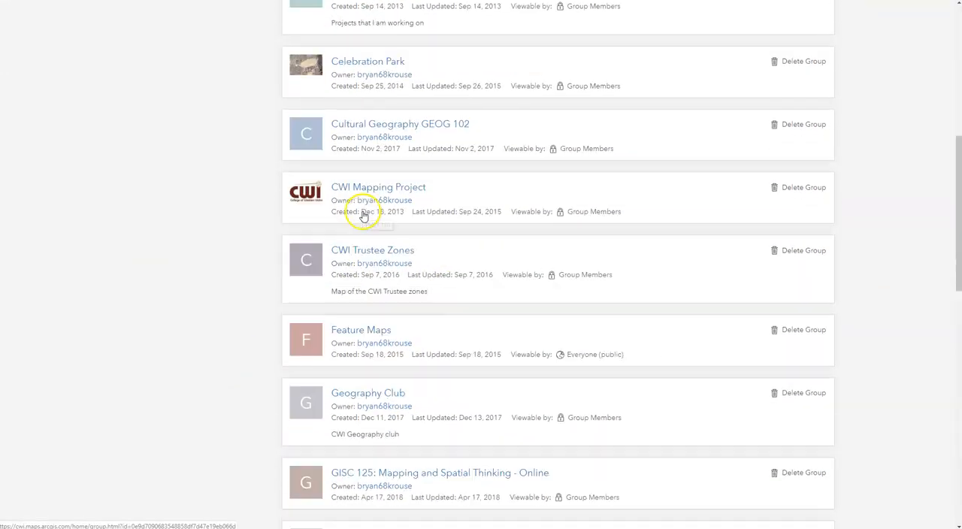
click(369, 23)
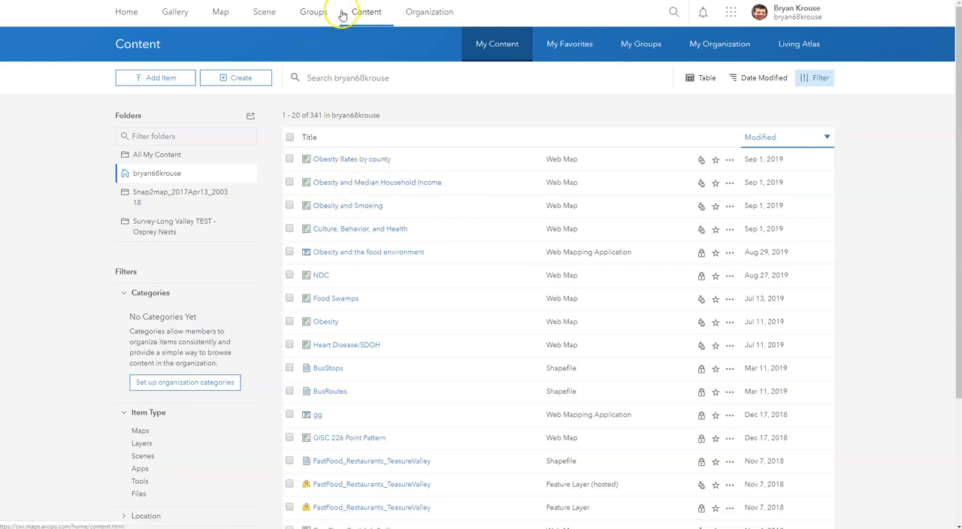
Open the PHLT 110 group and launch its "Obesity Rates by county" web map in Map Viewer
click(309, 14)
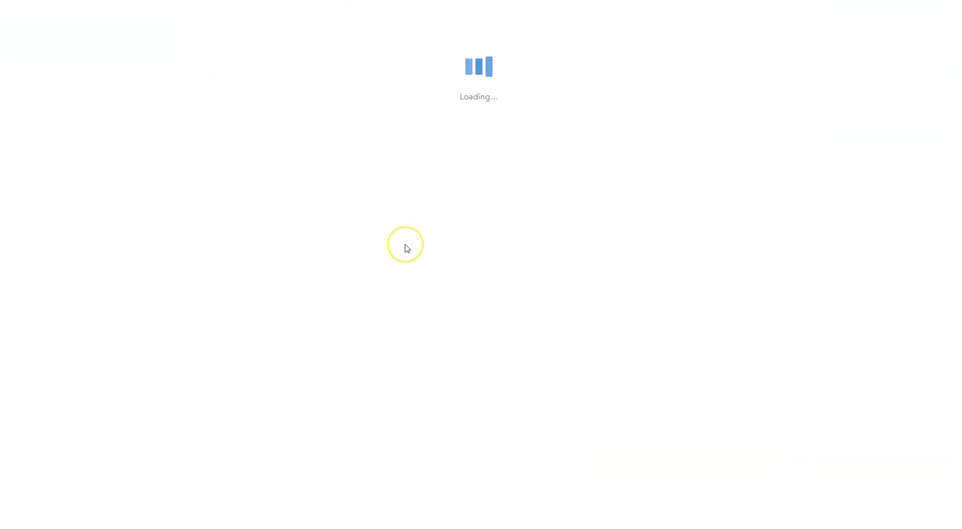
scroll(408, 243, down, 5)
scroll(405, 247, down, 10)
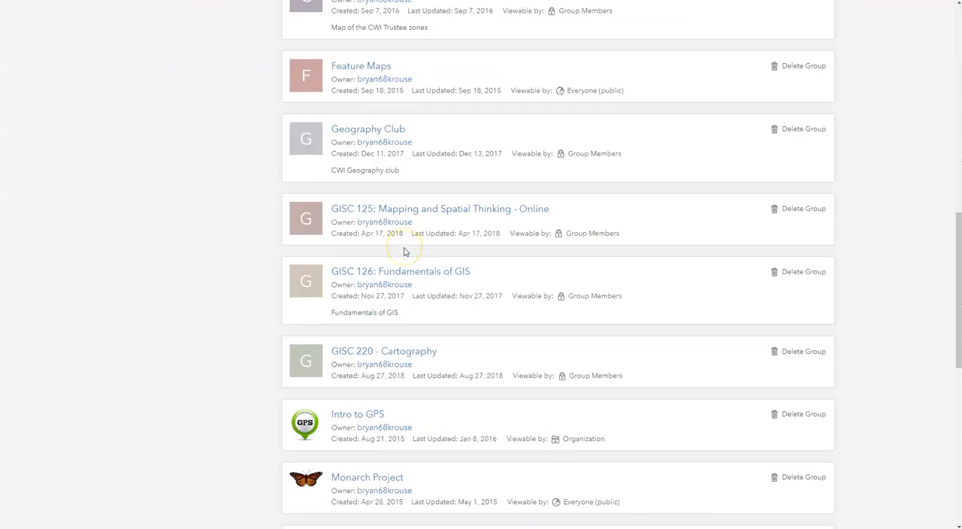
click(366, 309)
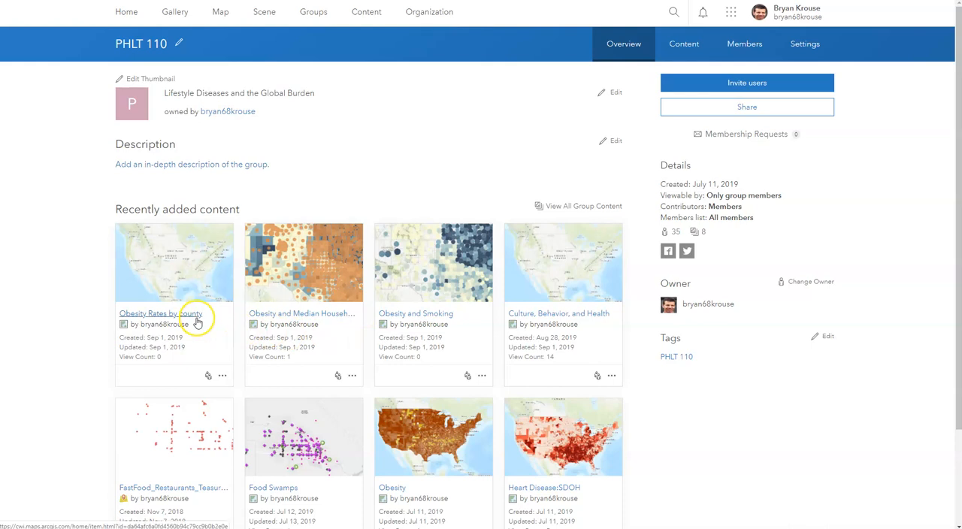
mouse_move(195, 278)
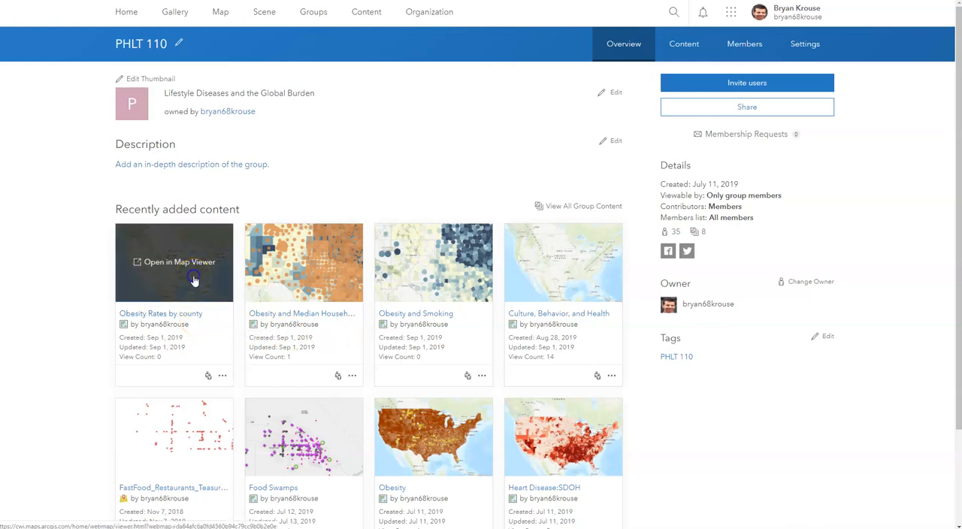
click(193, 280)
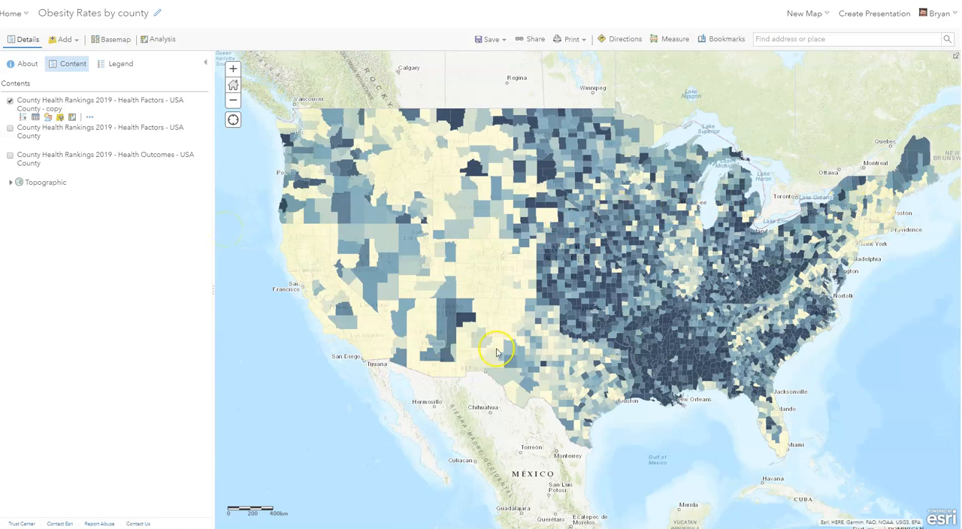
Examine the county obesity pattern up close around New Mexico and across the whole United States
scroll(429, 353, up, 2)
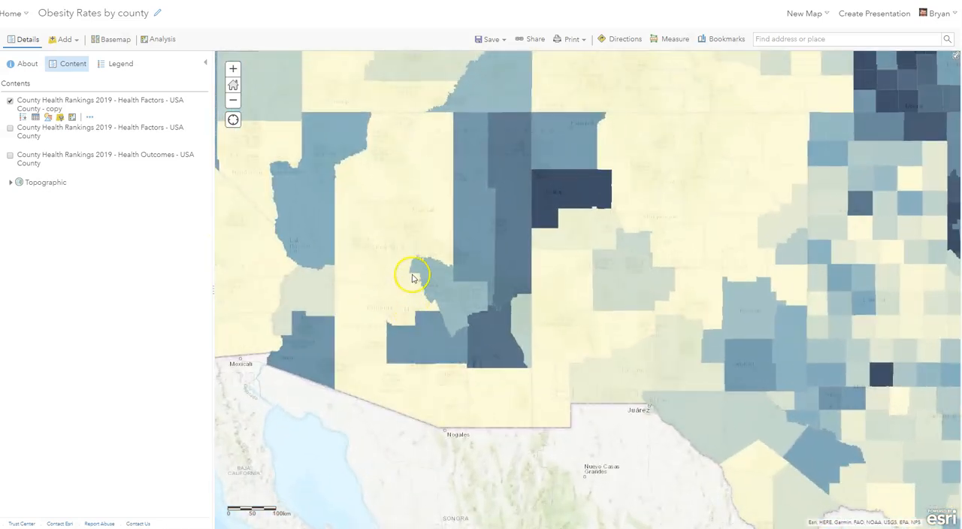
drag(581, 252, 500, 275)
scroll(665, 303, up, 1)
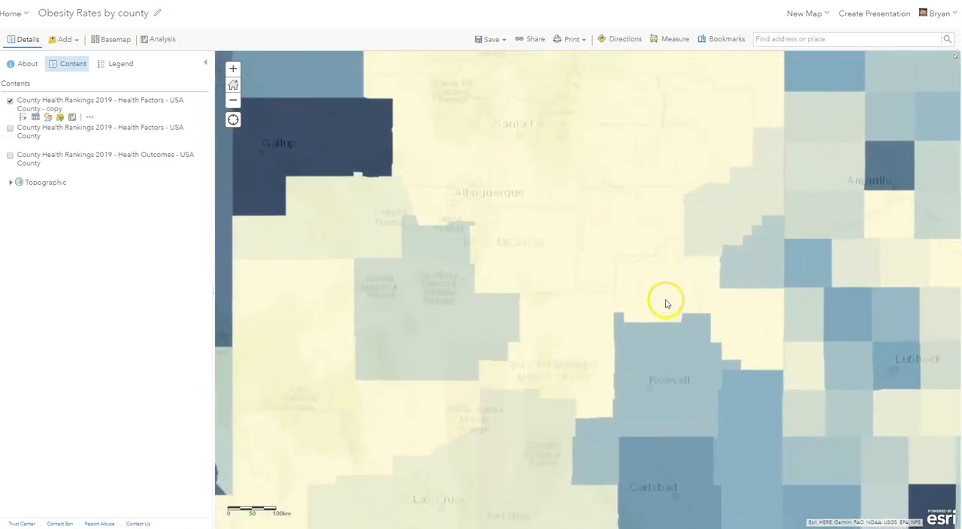
scroll(503, 300, down, 1)
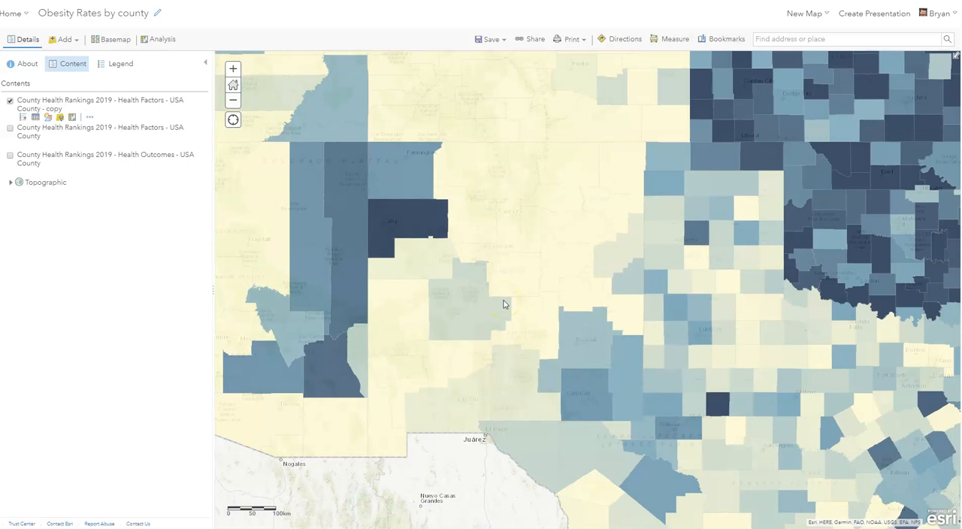
scroll(491, 251, down, 1)
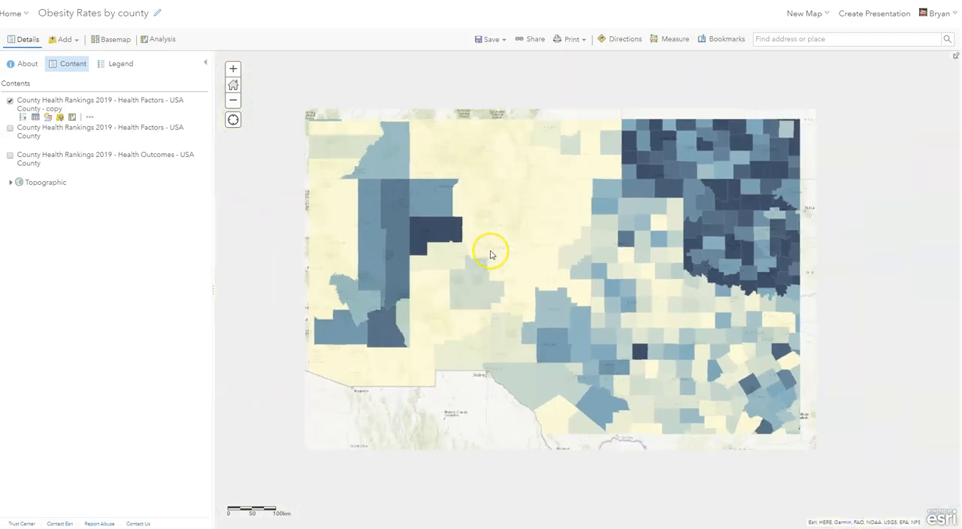
scroll(607, 235, down, 1)
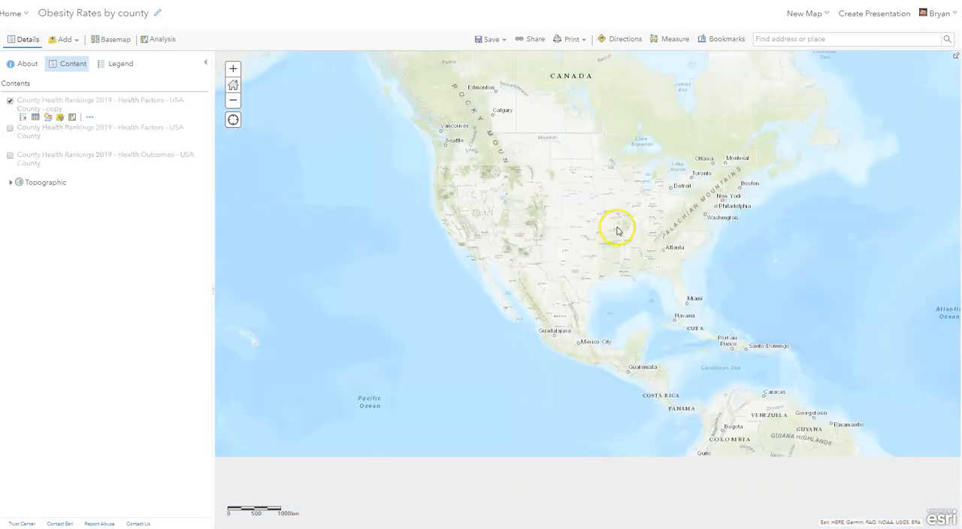
scroll(608, 226, up, 1)
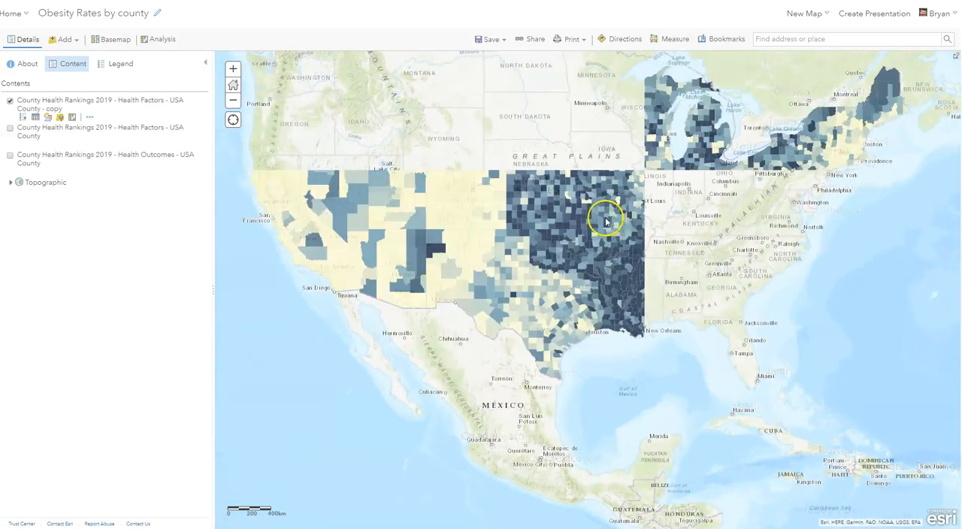
drag(595, 212, 600, 263)
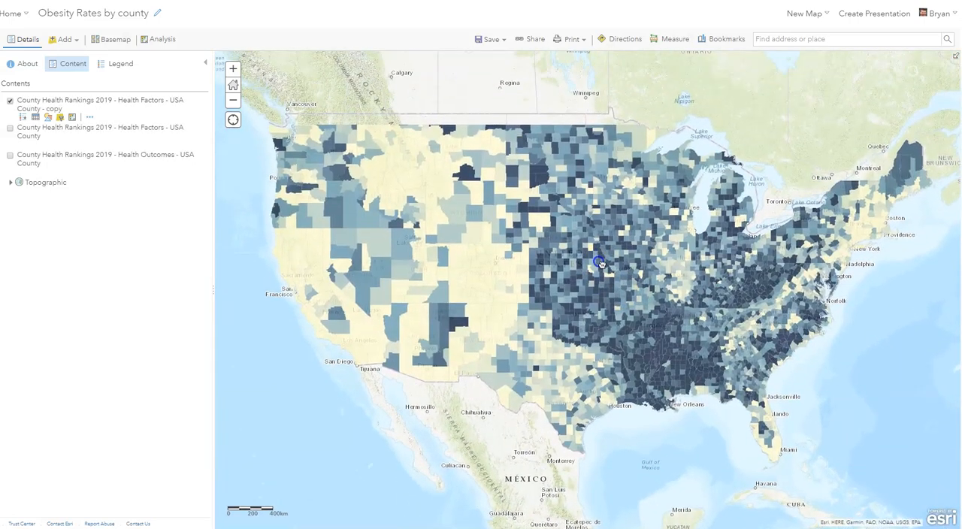
Start a new web app from the map's sharing options using the Story Map Series configurable app
click(532, 41)
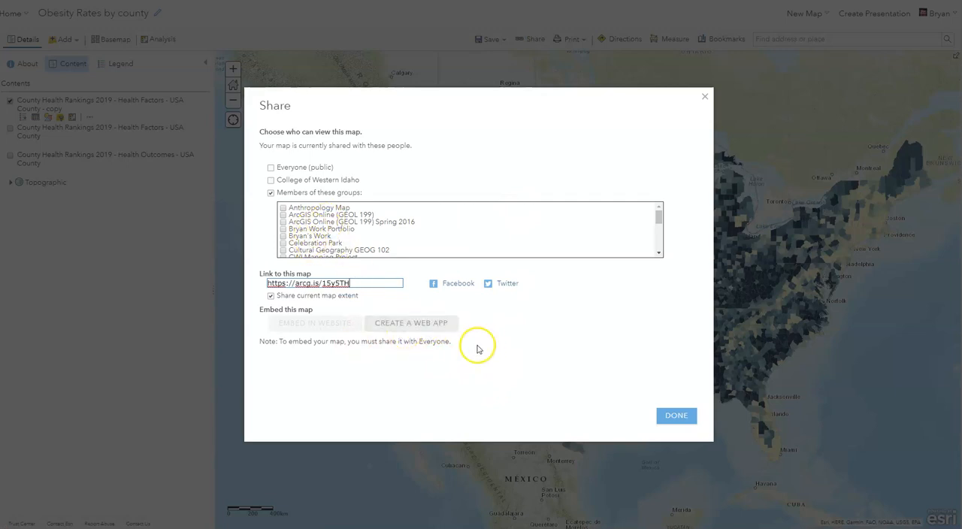
click(438, 329)
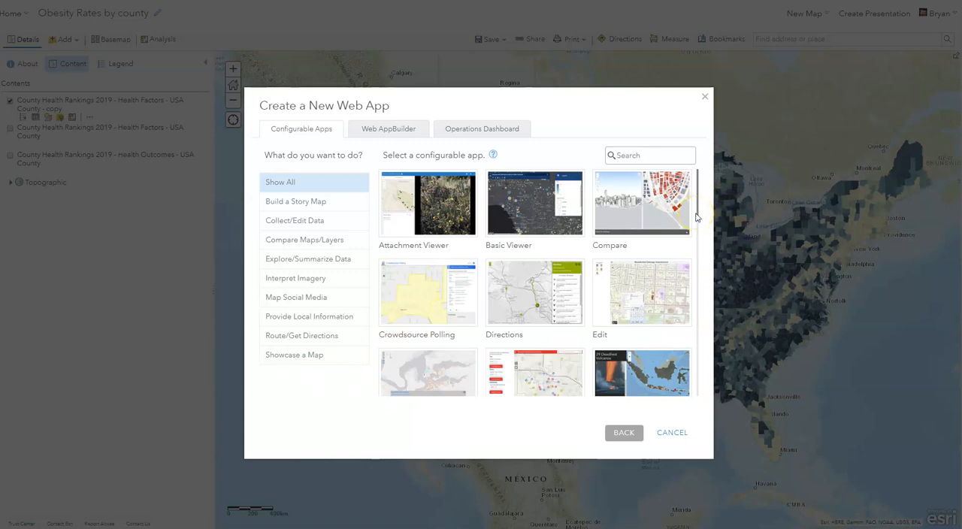
scroll(691, 216, down, 3)
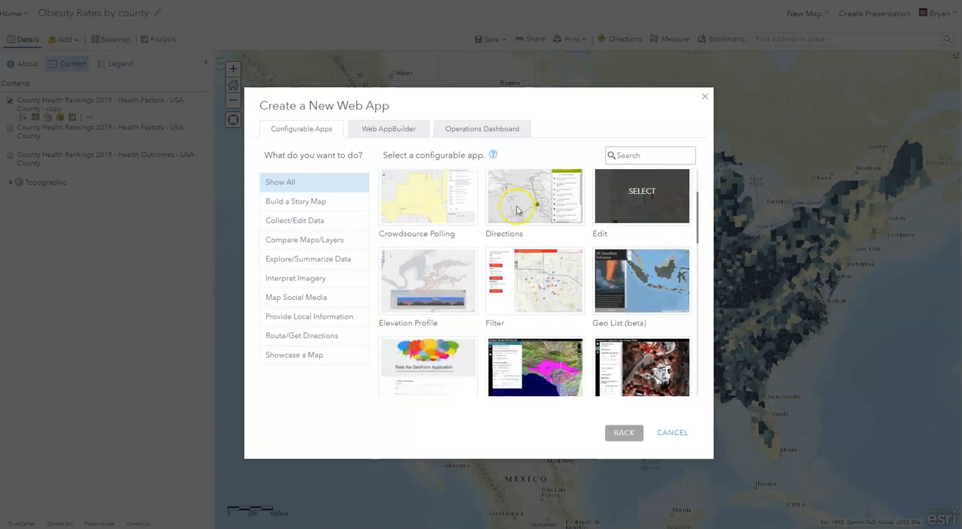
click(300, 206)
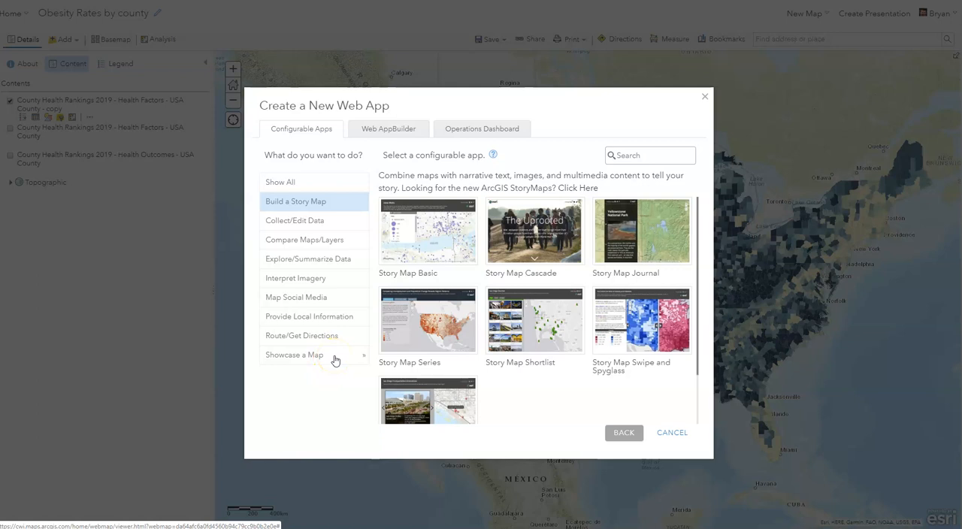
mouse_move(387, 342)
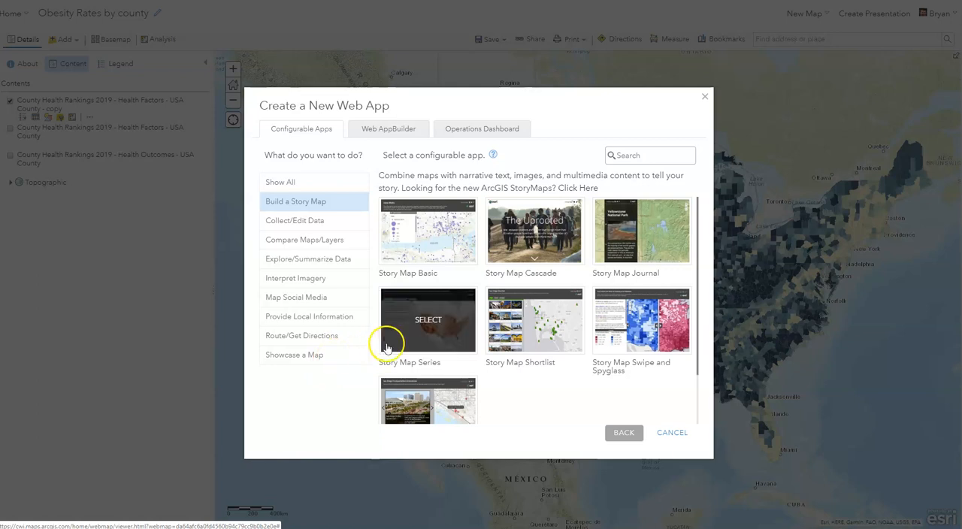
click(437, 334)
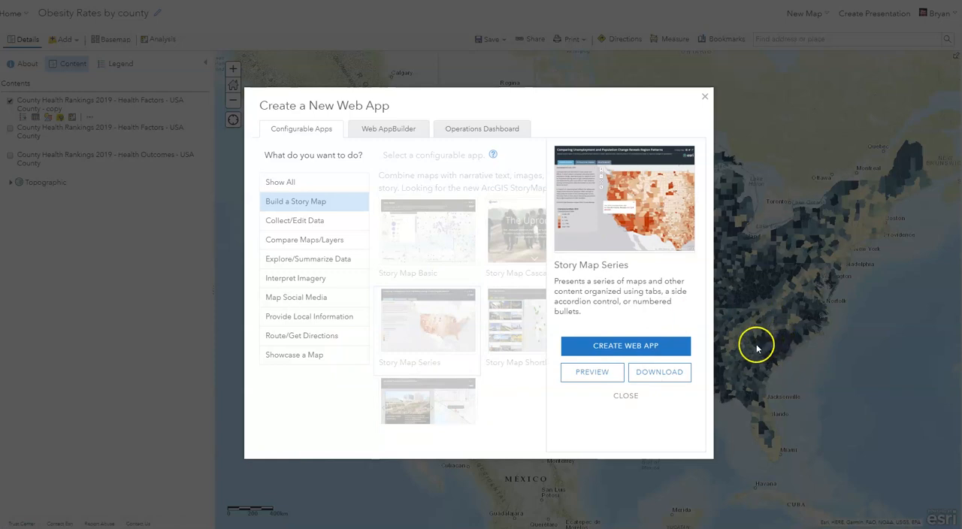
click(639, 348)
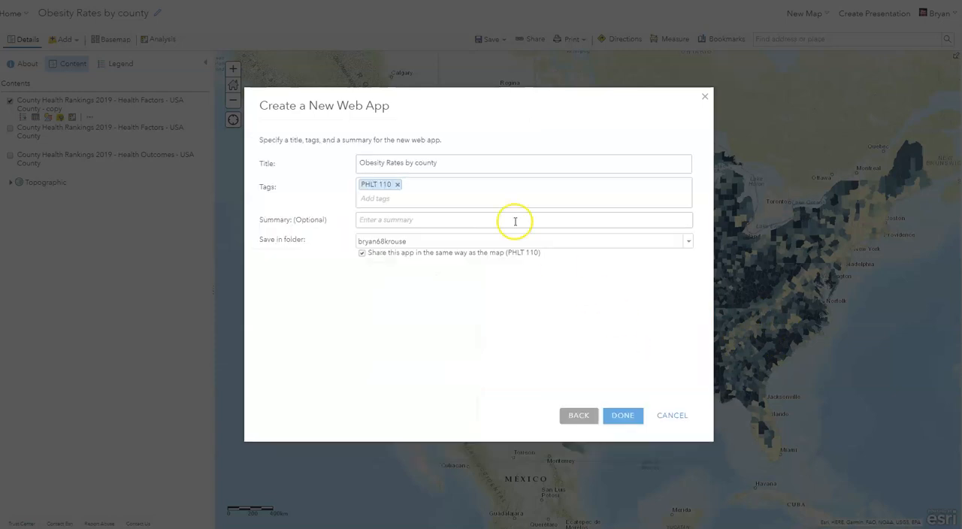
Replace the web app's title with "Obesity Rates and State" and leave the summary blank
click(482, 162)
drag(481, 162, 350, 162)
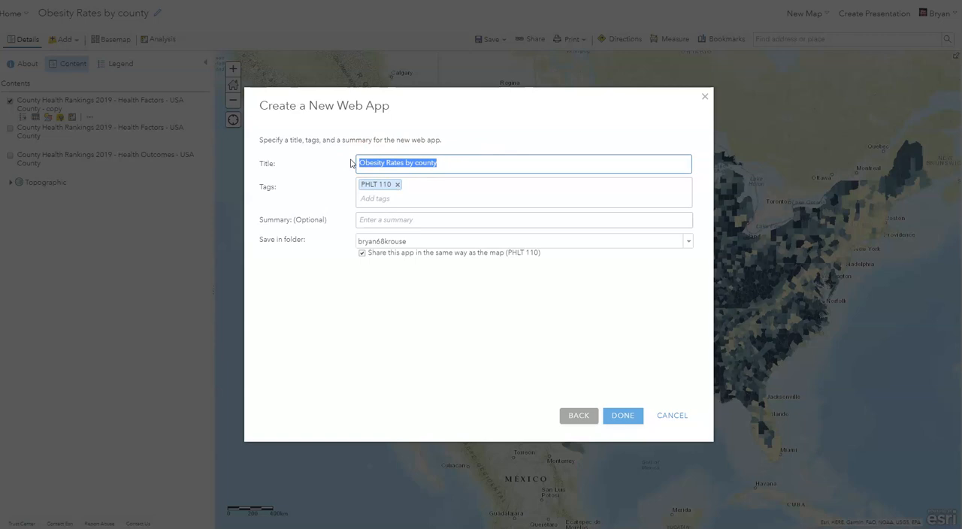
text(O)
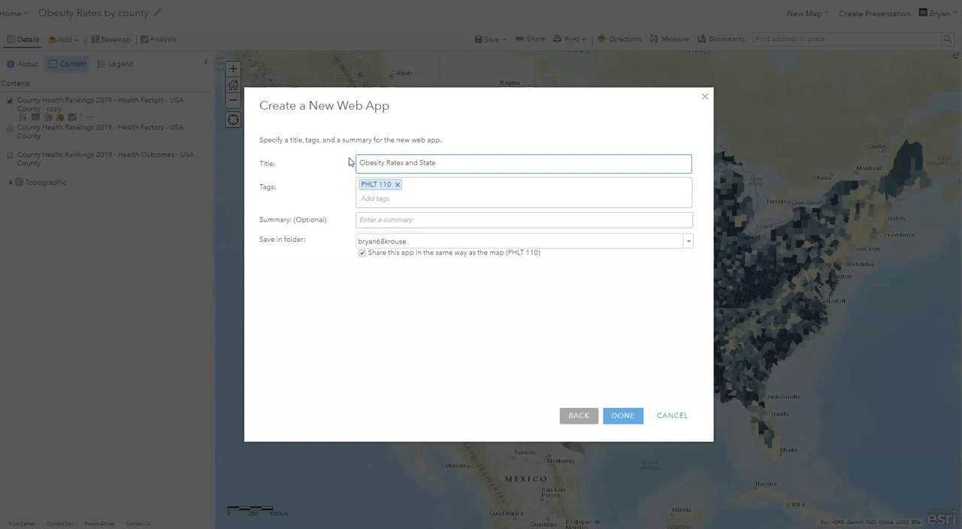
click(392, 220)
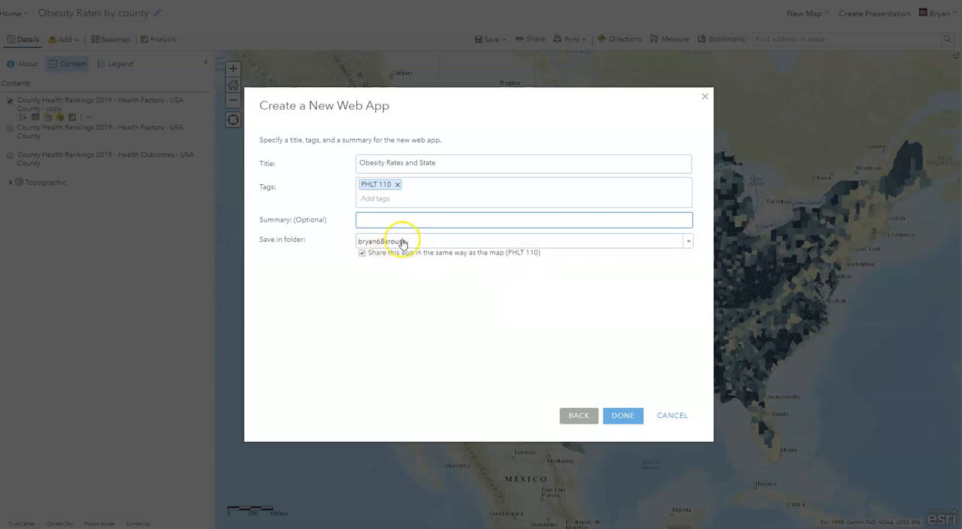
click(375, 284)
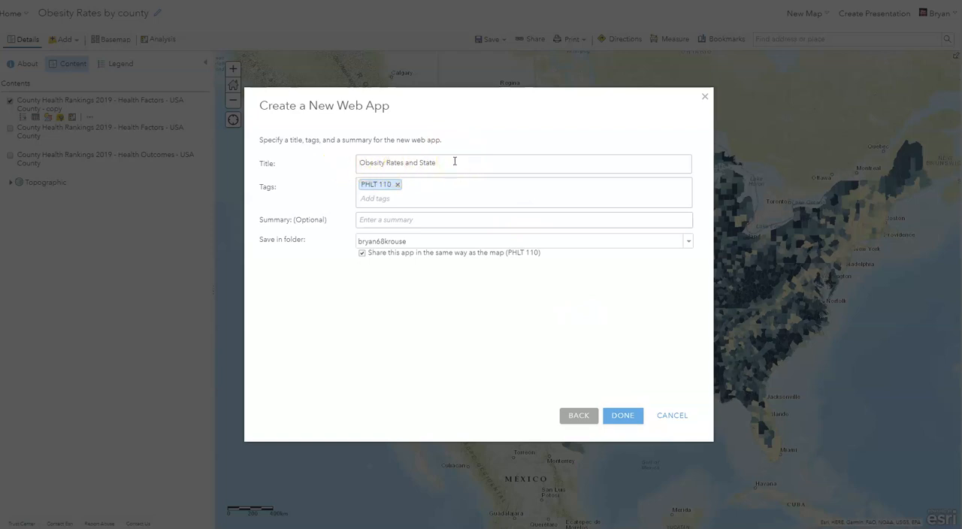
Change the end of the web app title so it reads "Obesity Rates in New Mexico"
drag(454, 161, 406, 163)
key(BackSpace)
text(in New Mexico)
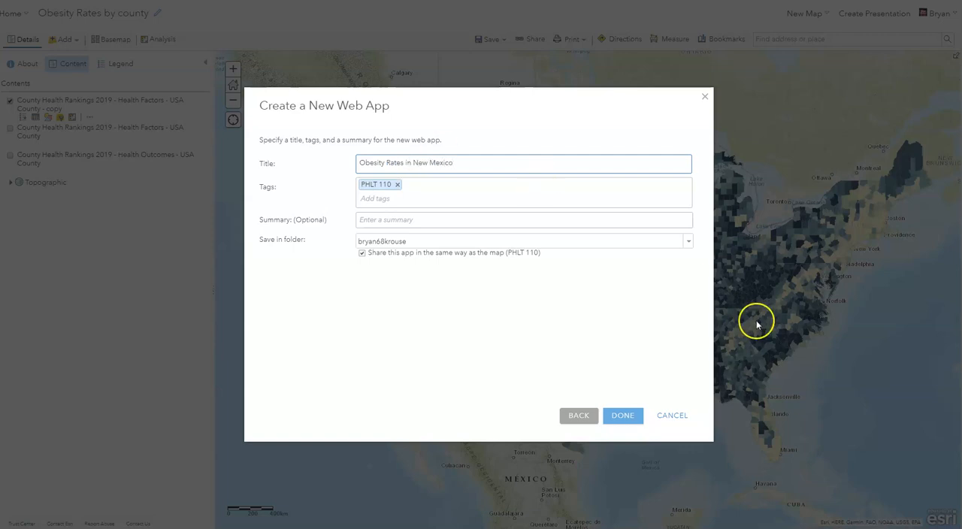
Create the web app with the Tabbed map series layout, keeping "Obesity Rates in New Mexico" as its name
click(618, 419)
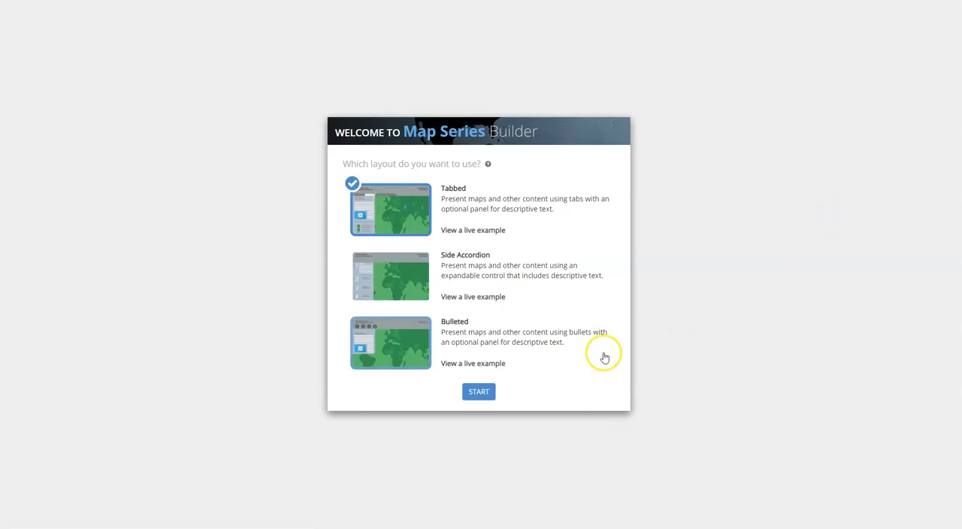
click(479, 392)
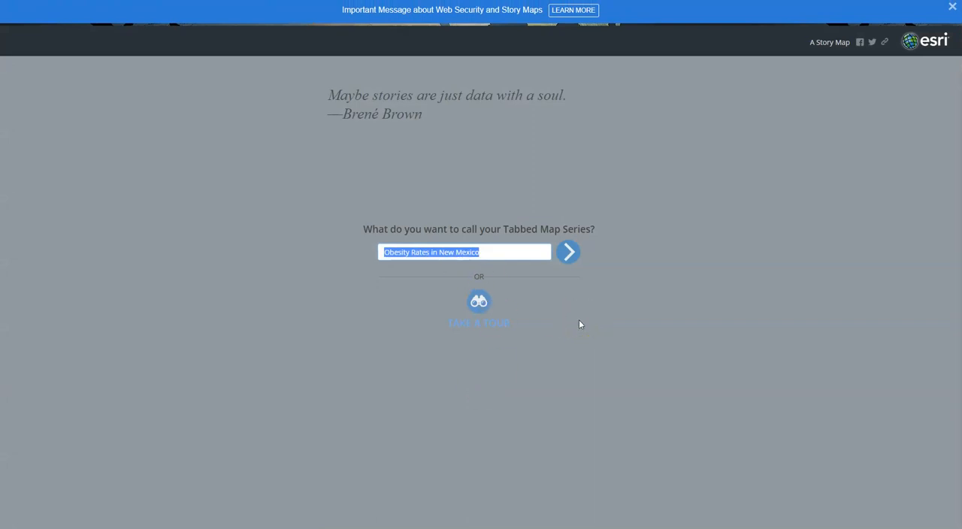
click(568, 256)
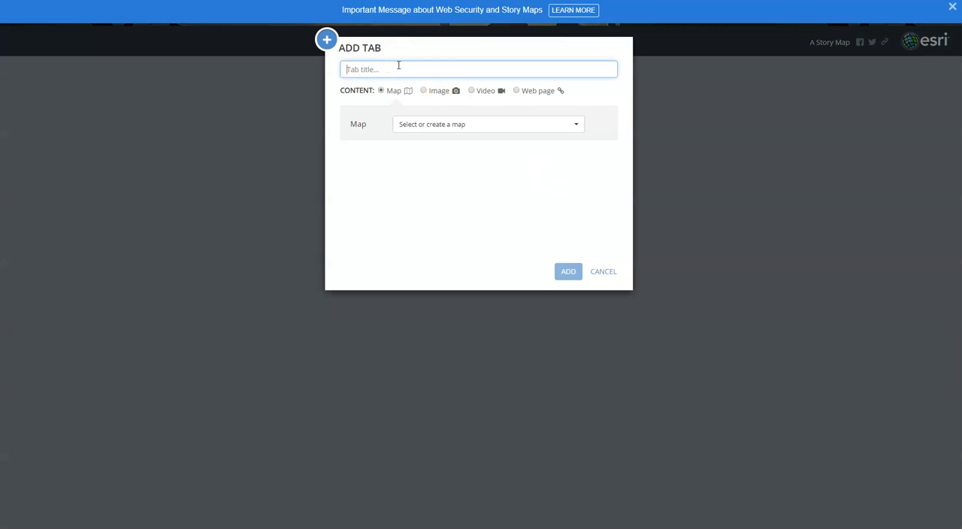
Title the first tab of the map series "Obesity Across the United States"
text(Obesity Accross the United States)
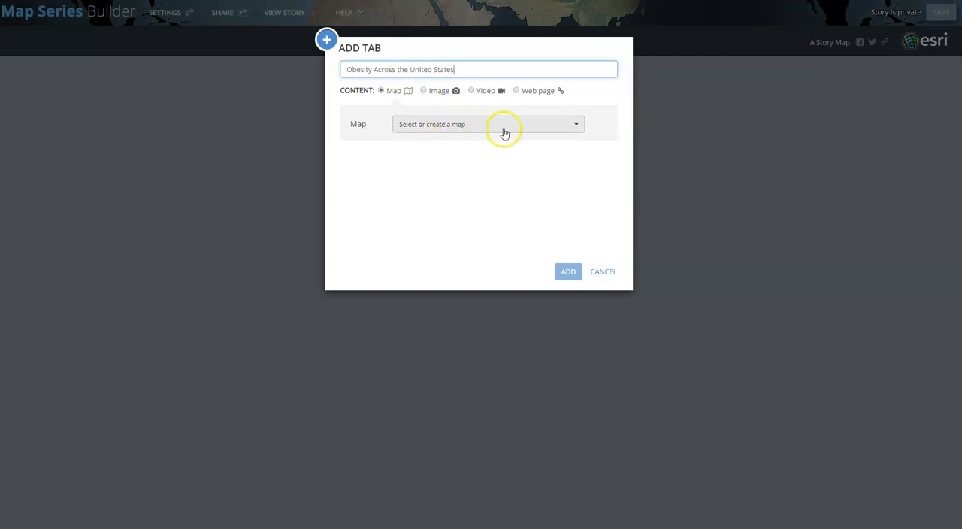
Choose the "Obesity Rates by county" map from My Content as the first tab's map
click(576, 126)
click(533, 159)
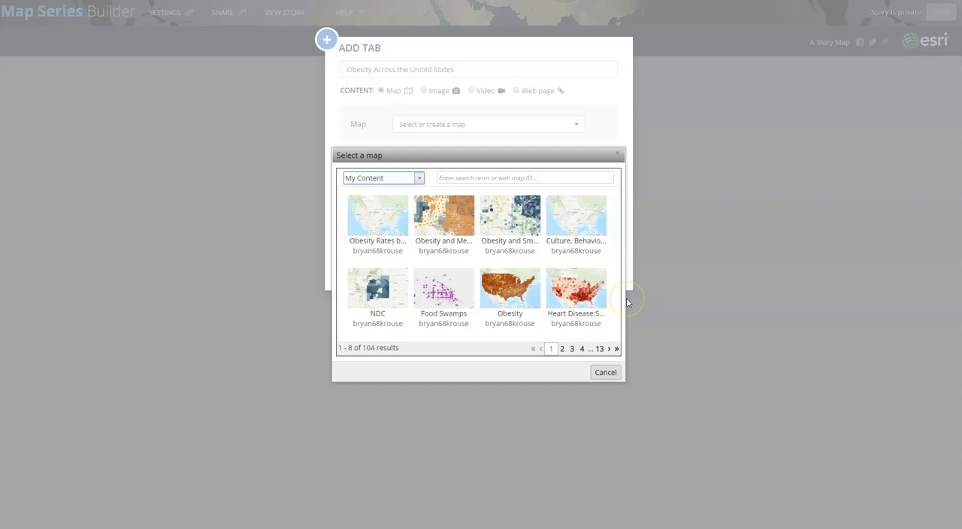
click(391, 233)
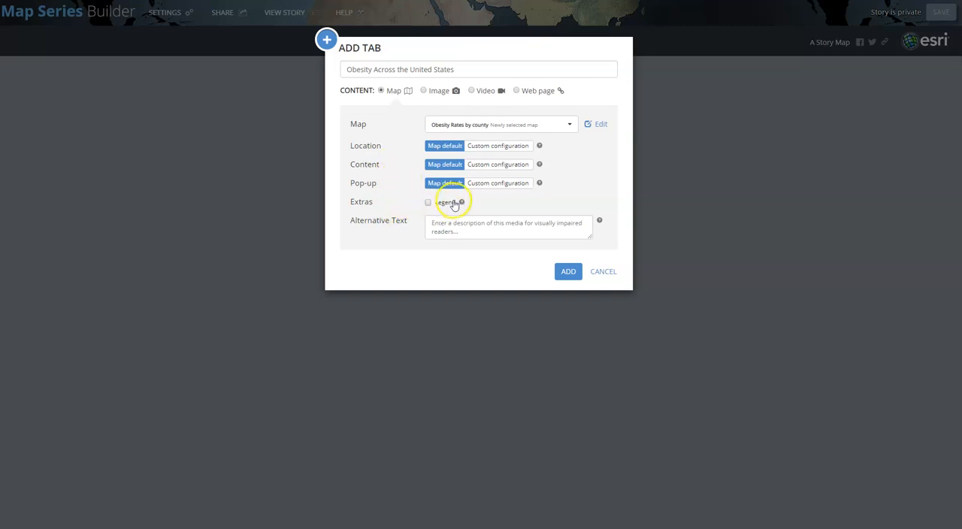
Enable the legend for the first tab, leave its alternative text blank, and add the tab to the series
mouse_move(460, 203)
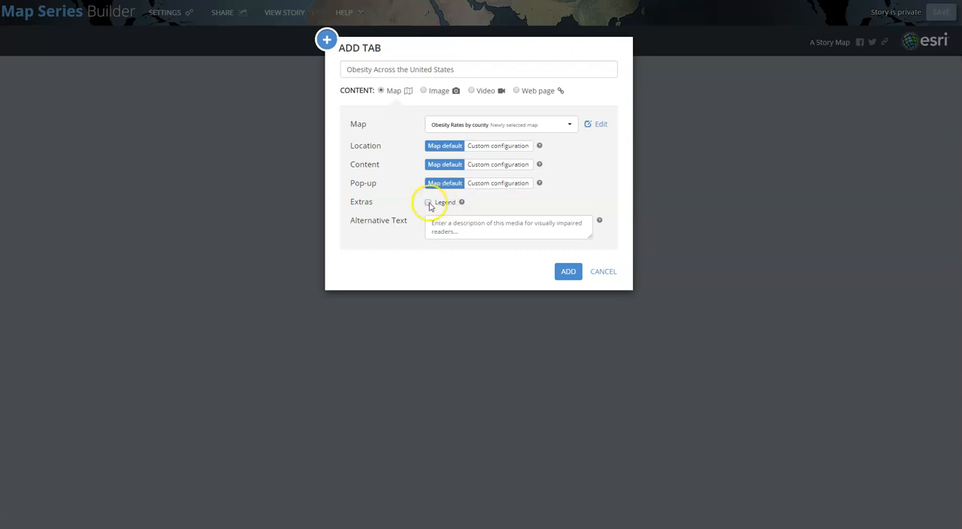
click(428, 203)
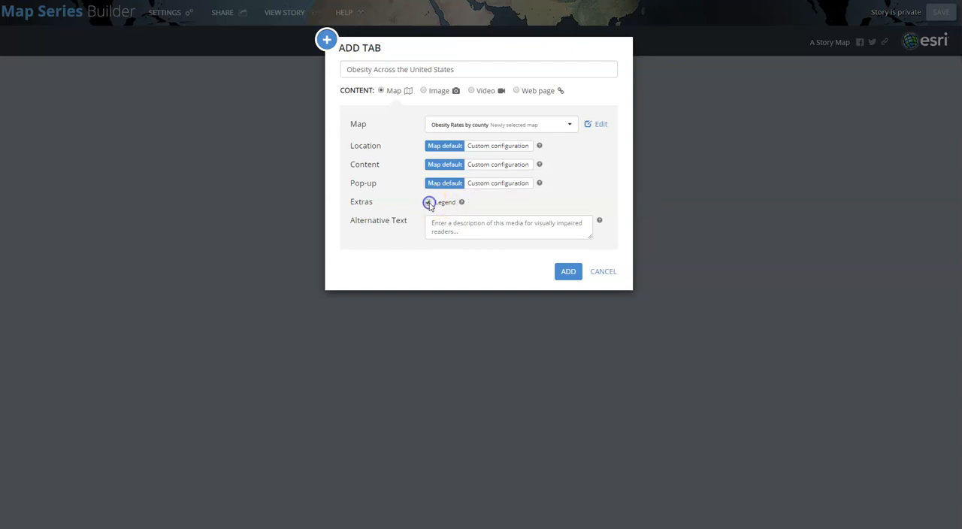
click(481, 230)
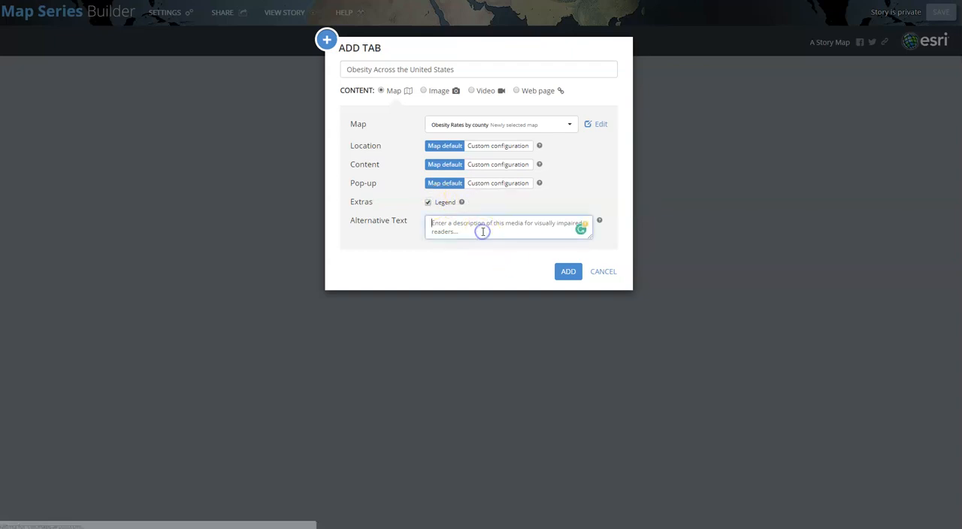
click(570, 275)
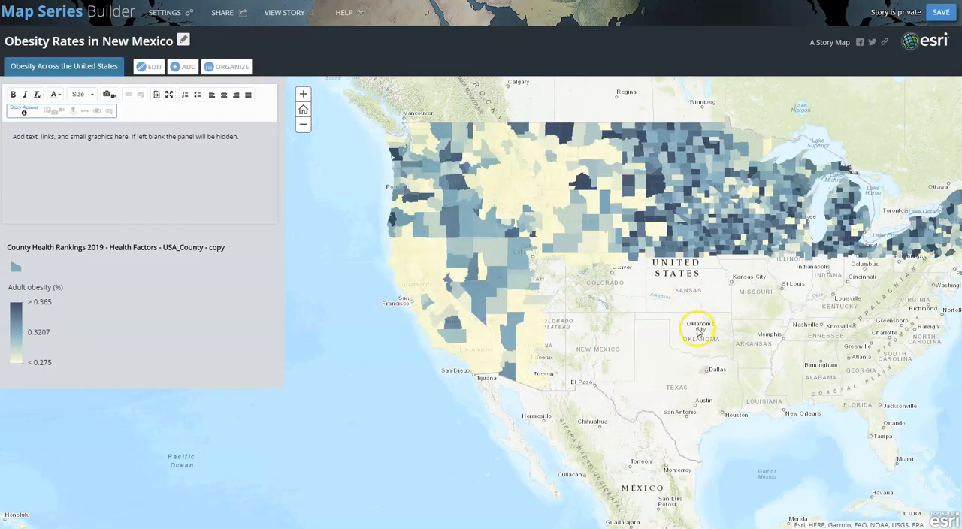
Examine the county obesity map across the United States and the empty description panel beside it
drag(692, 323, 586, 357)
scroll(586, 356, up, 1)
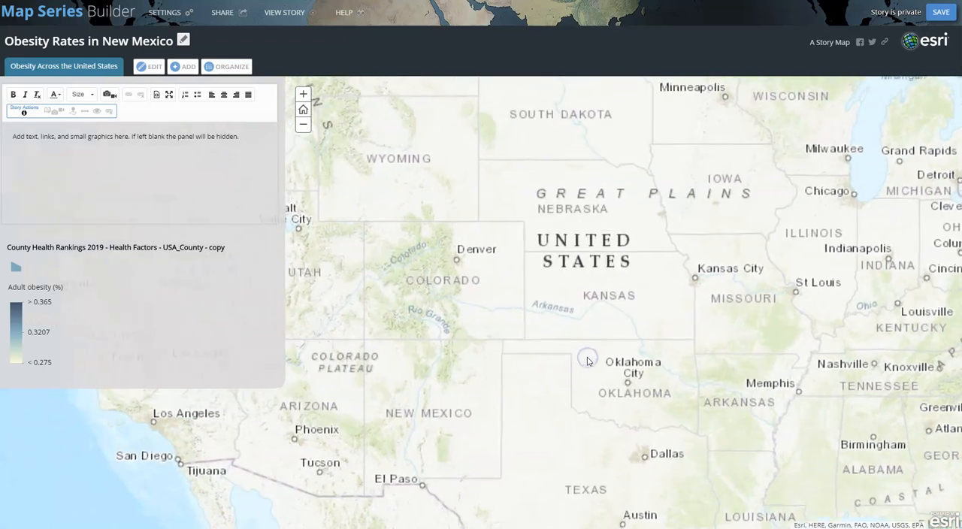
click(303, 124)
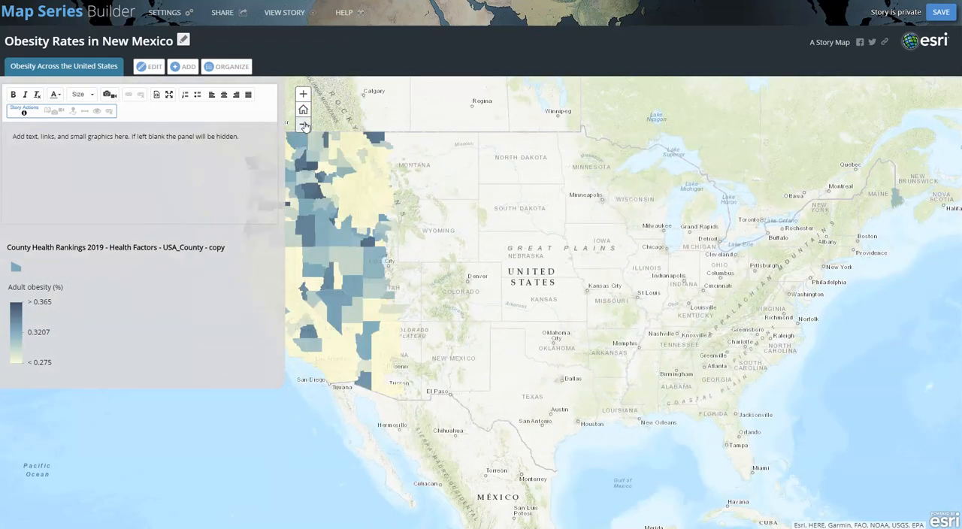
drag(500, 269, 545, 271)
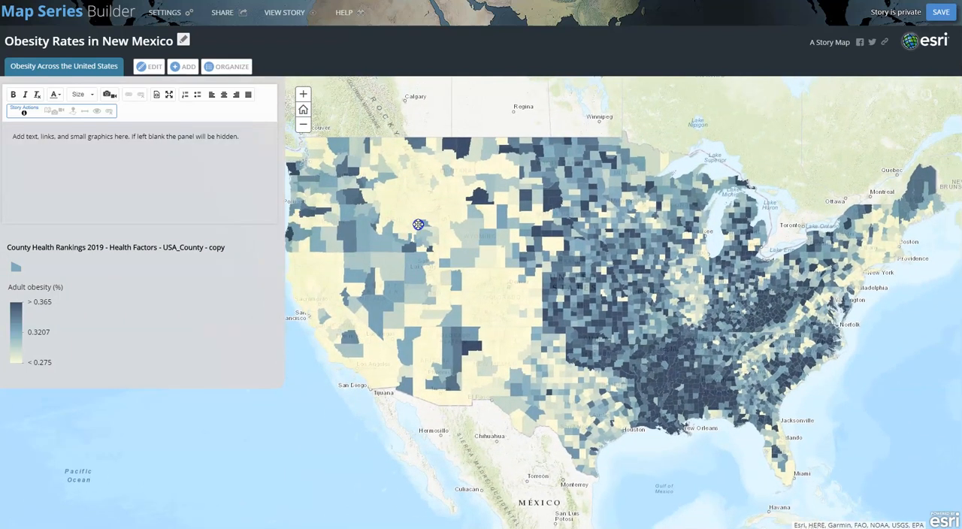
drag(420, 221, 413, 224)
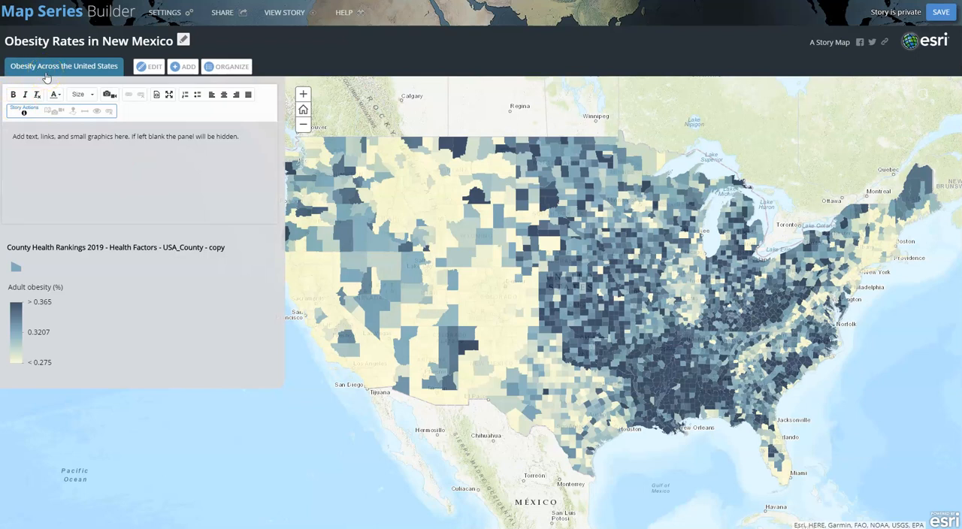
click(58, 153)
click(59, 154)
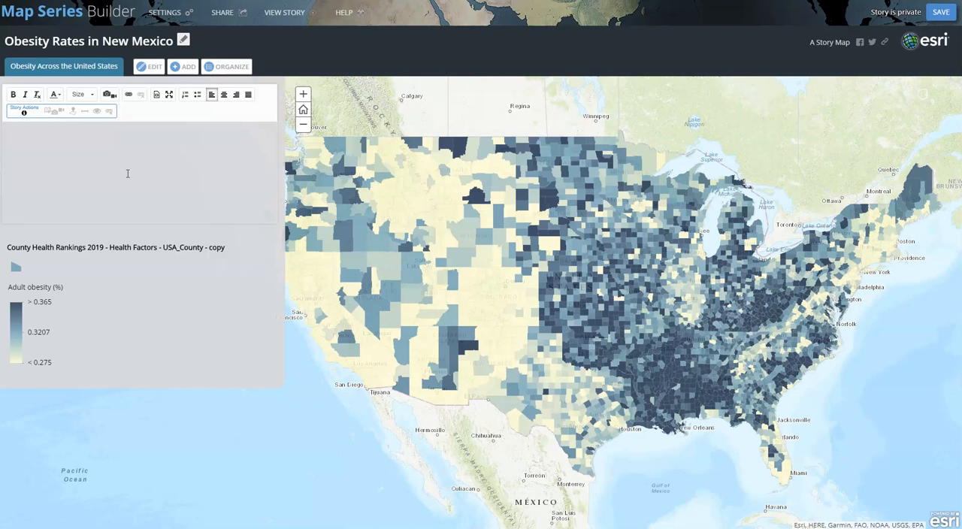
click(131, 174)
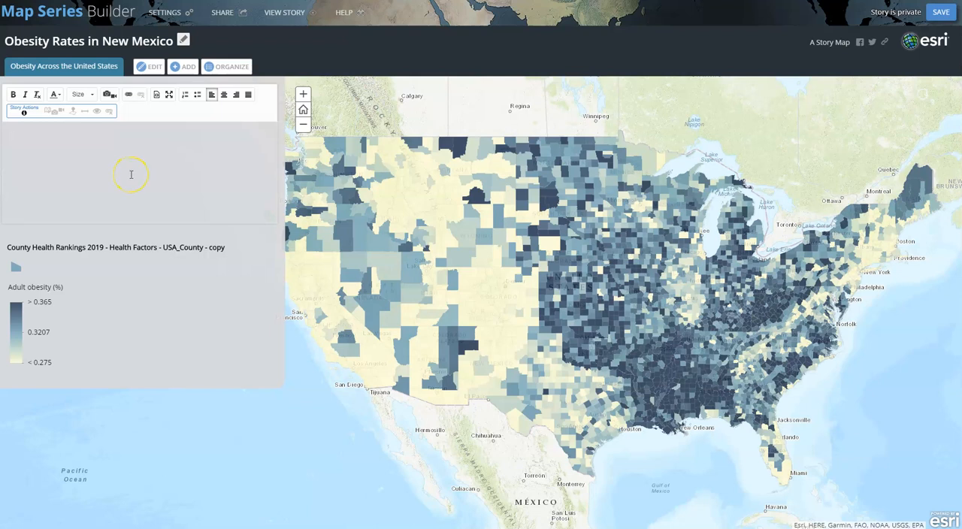
Start a new tab and choose the "Obesity and Smoking" map from My Content for it
click(184, 68)
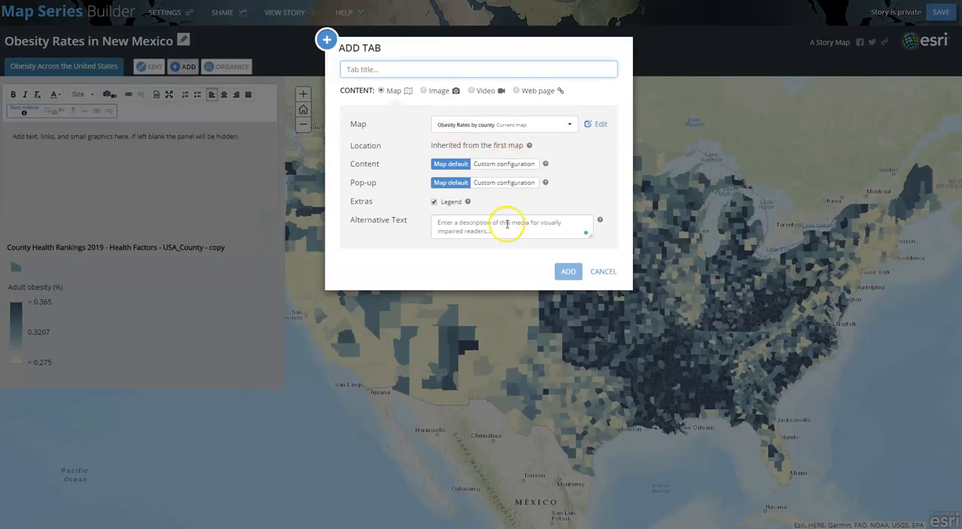
click(569, 124)
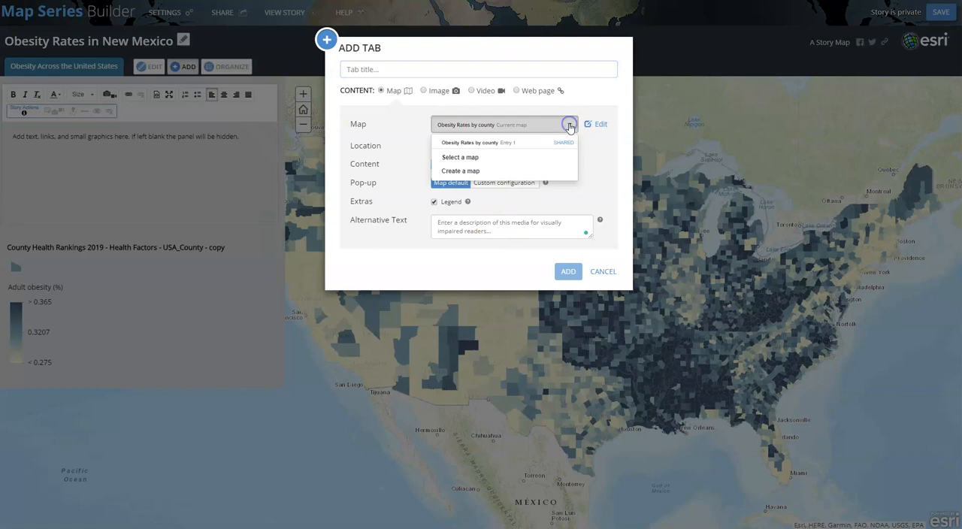
click(534, 157)
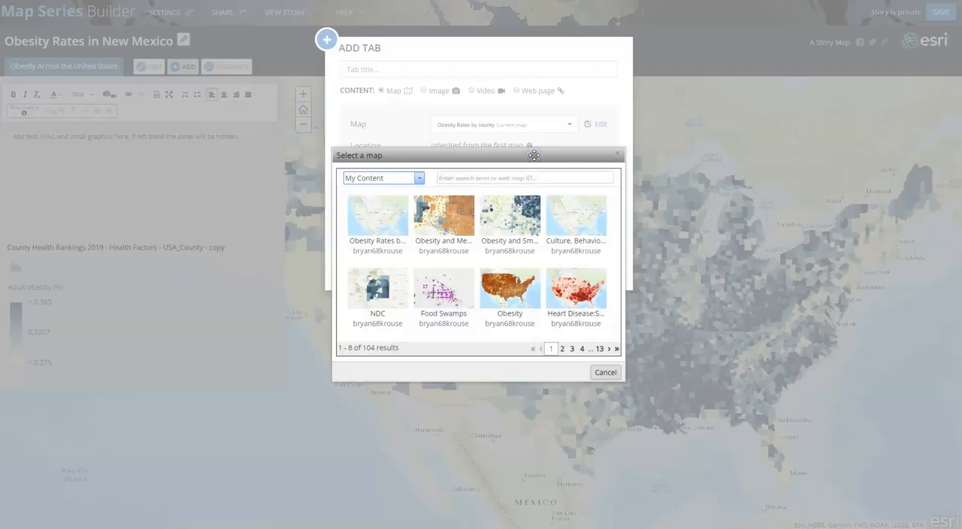
click(517, 238)
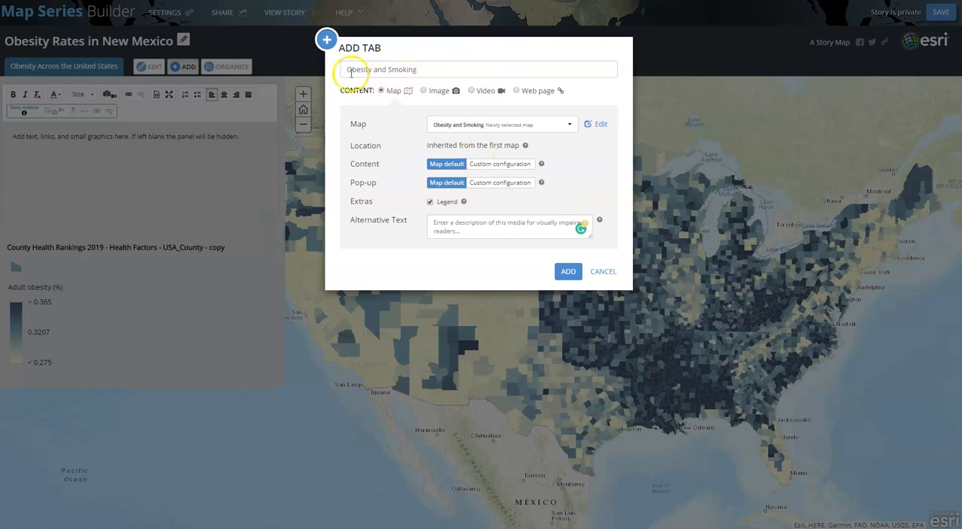
Title the new tab "Obesity and Smoking" and add it to the map series
click(434, 69)
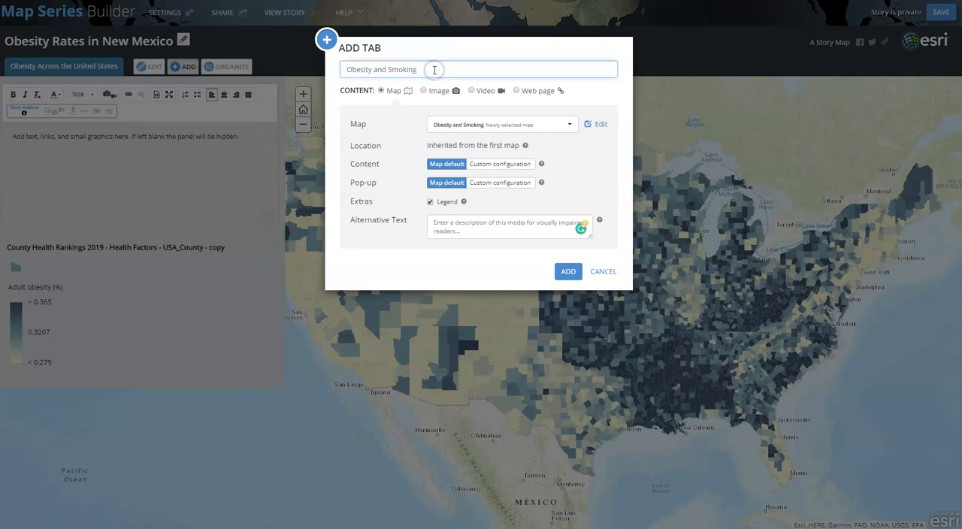
text(Bk)
key(BackSpace)
click(565, 275)
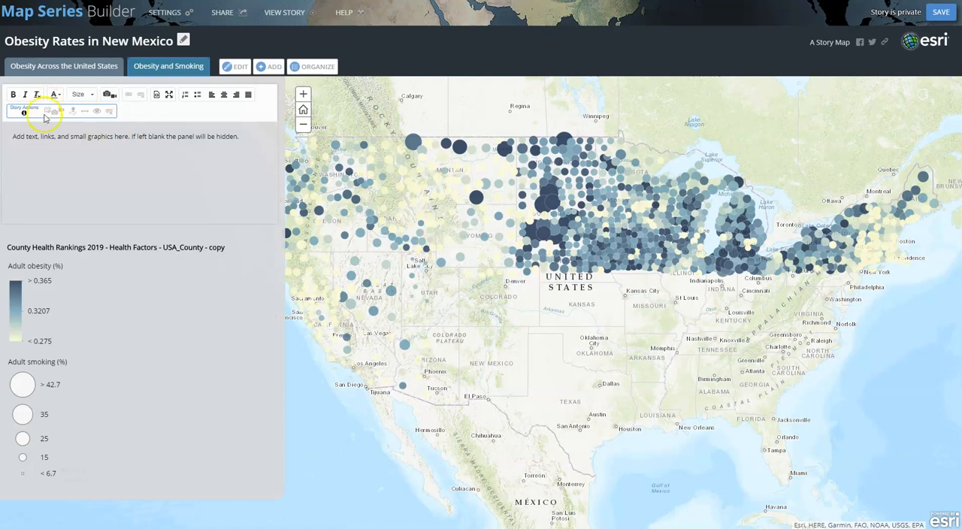
Fill the Obesity and Smoking tab's description with two placeholder lines, "ghghgfhgfhgfdhg" and "sgfhgsf"
click(45, 145)
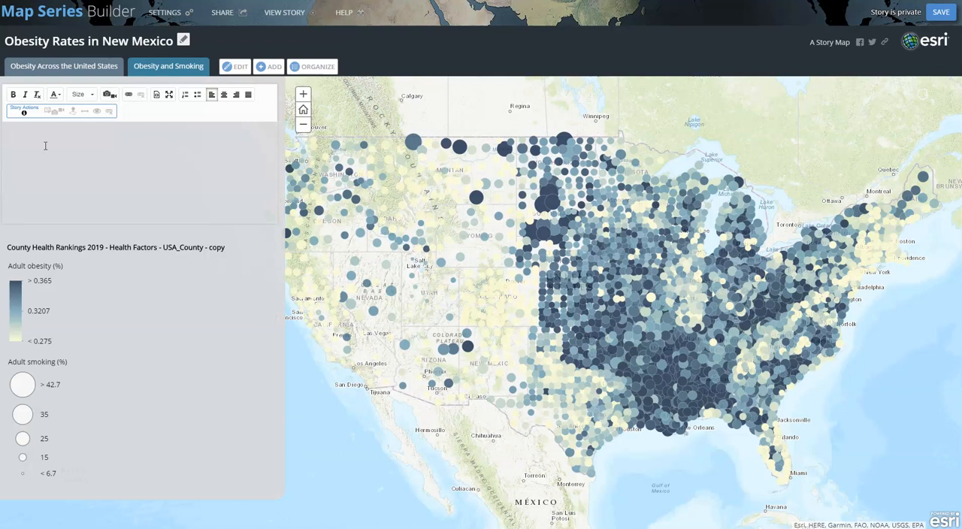
scroll(492, 344, up, 4)
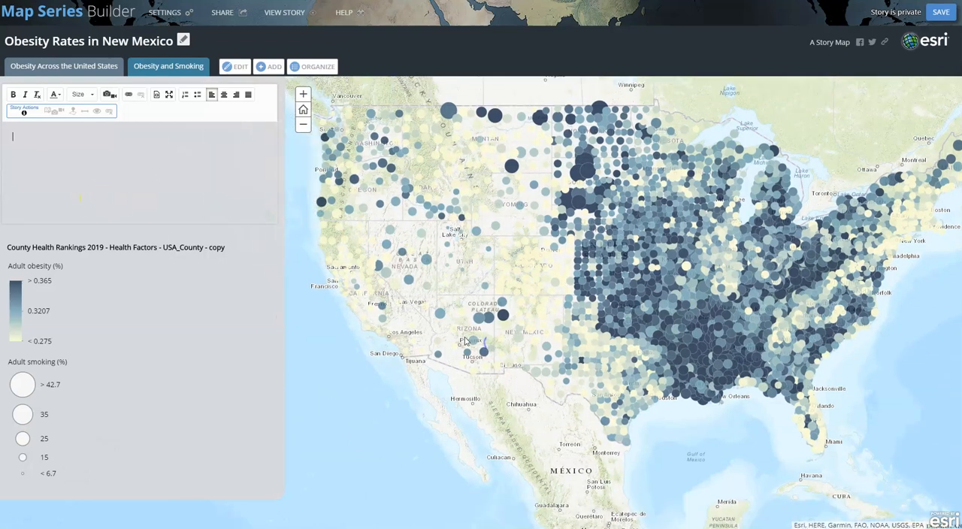
scroll(612, 338, up, 2)
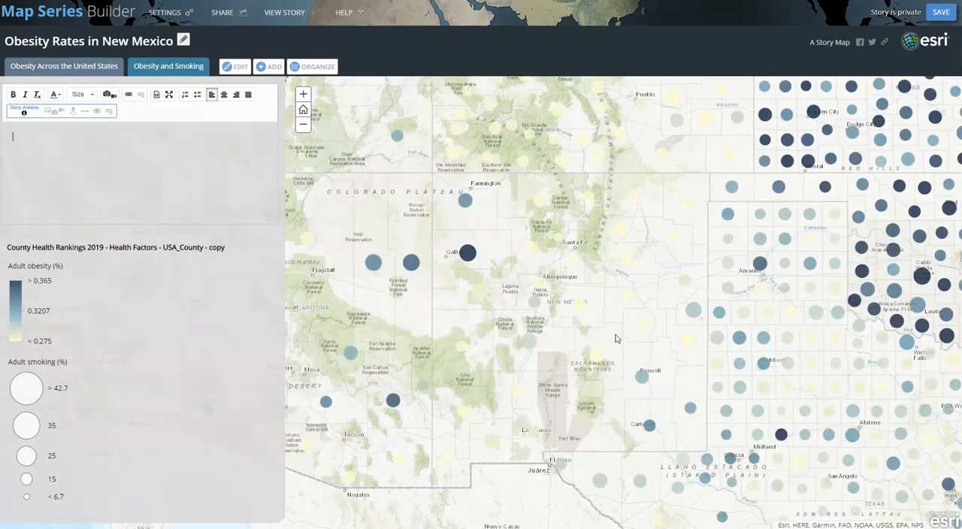
click(39, 150)
text(ghghgfhgfhgfdhg)
Edit the Obesity and Smoking tab and switch its map to "Obesity and Median Household Income"
click(234, 67)
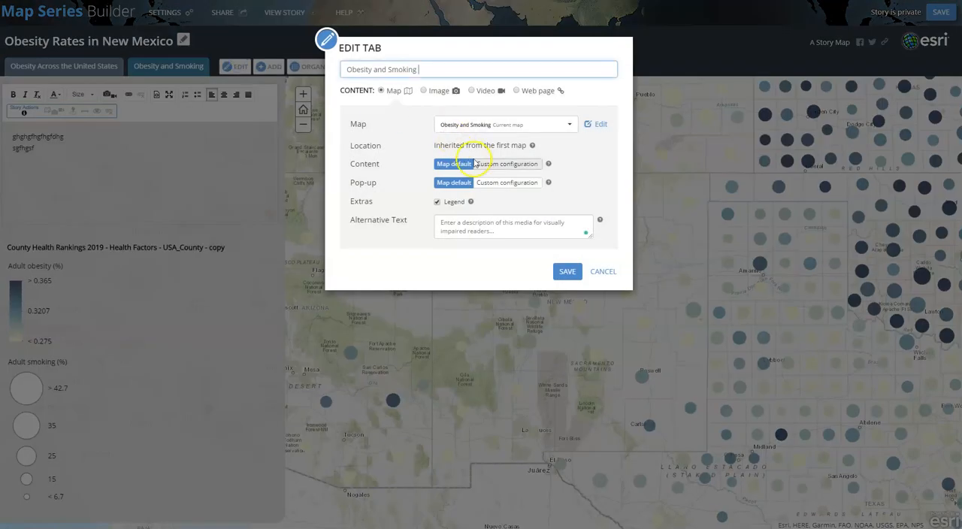
click(569, 124)
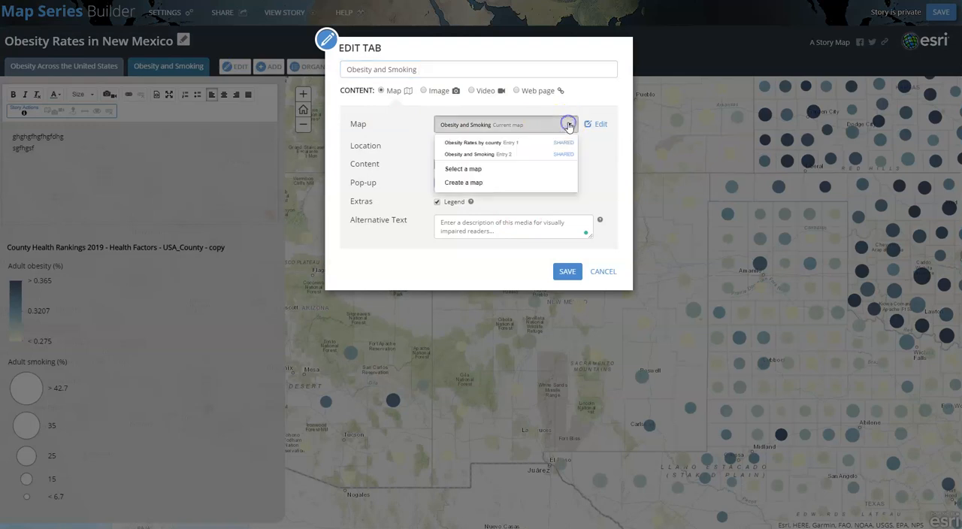
click(526, 170)
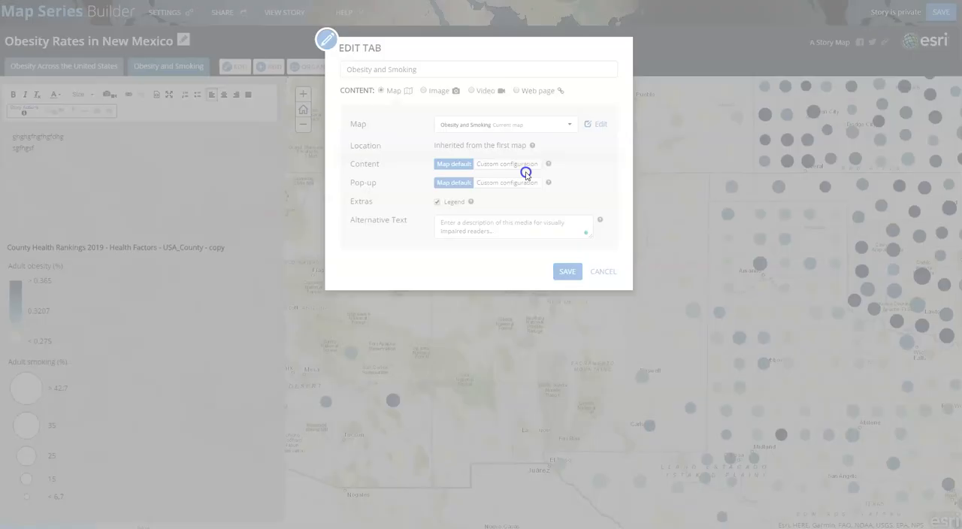
click(426, 214)
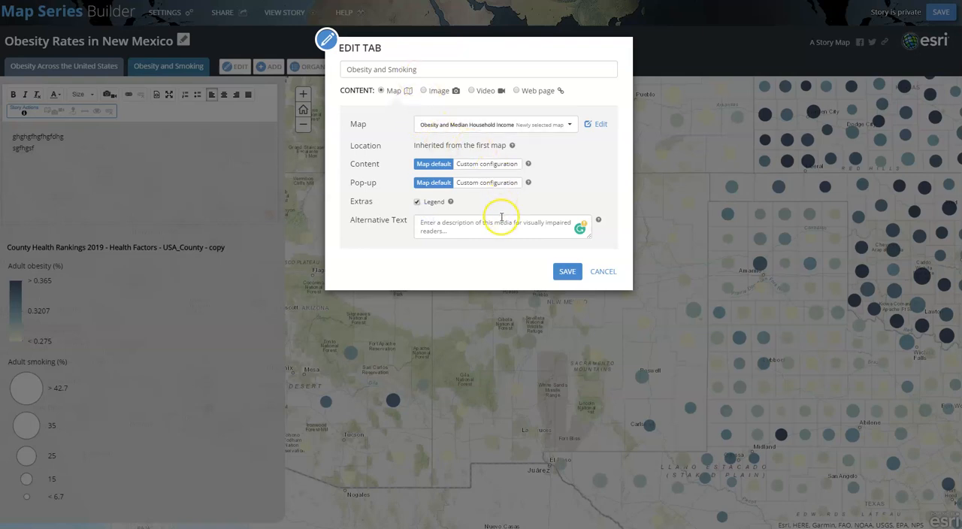
click(426, 68)
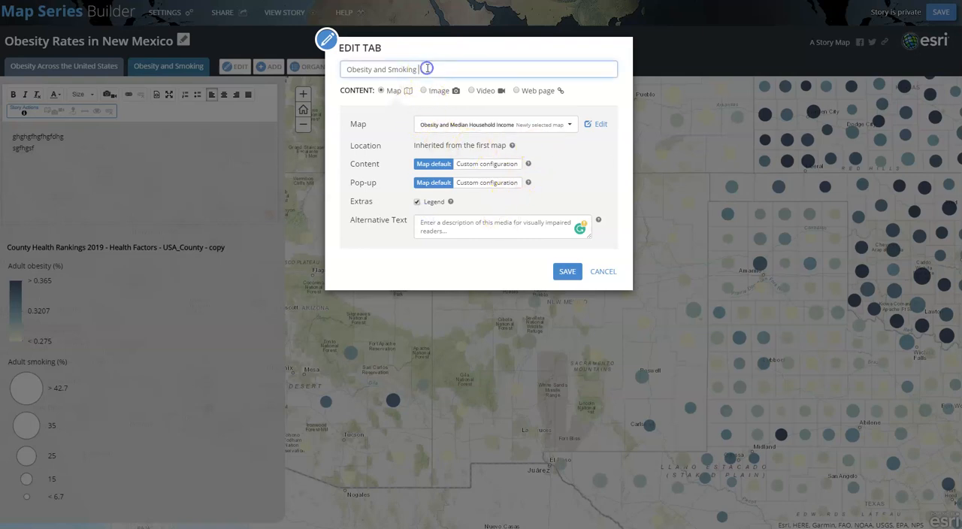
drag(420, 68, 343, 70)
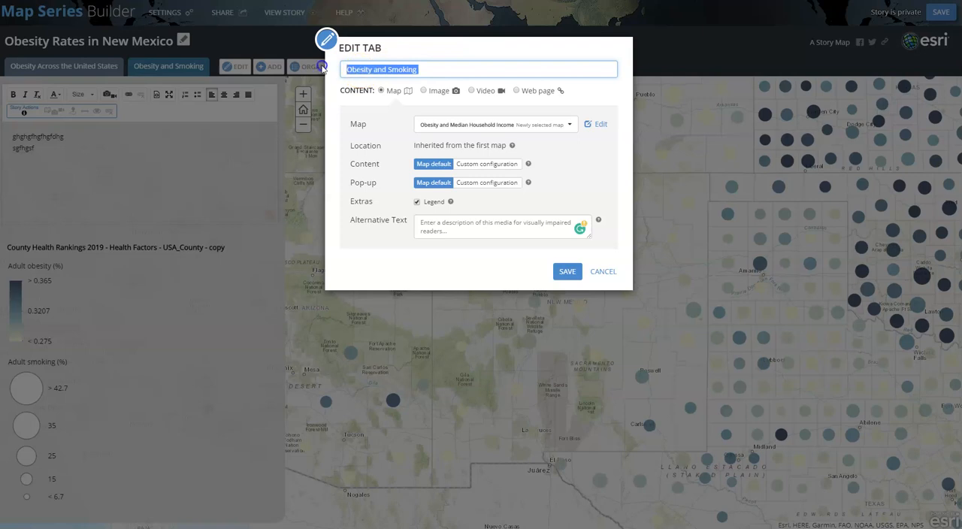
click(570, 125)
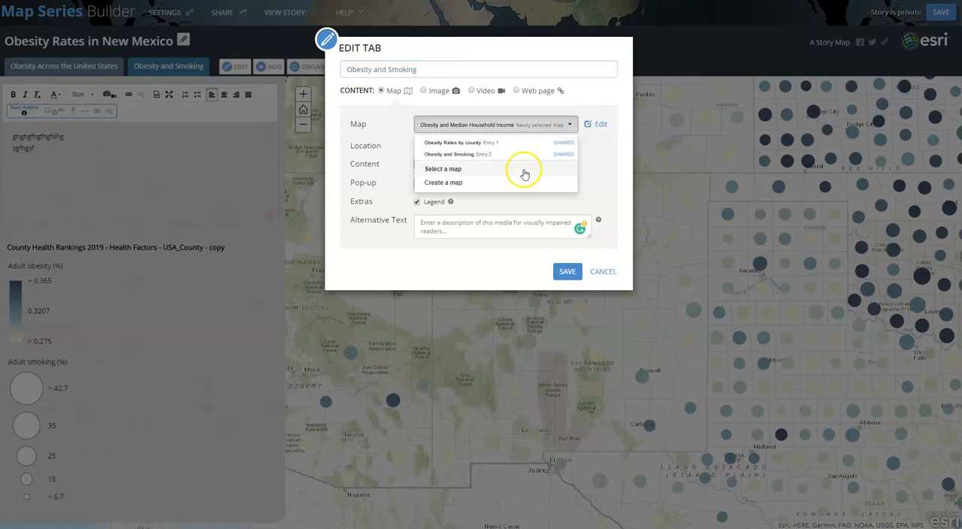
click(511, 169)
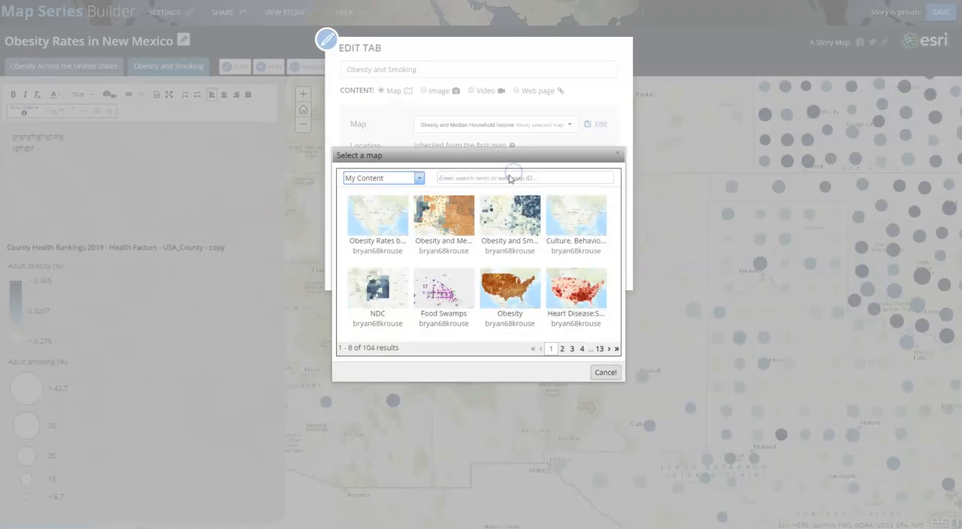
click(456, 211)
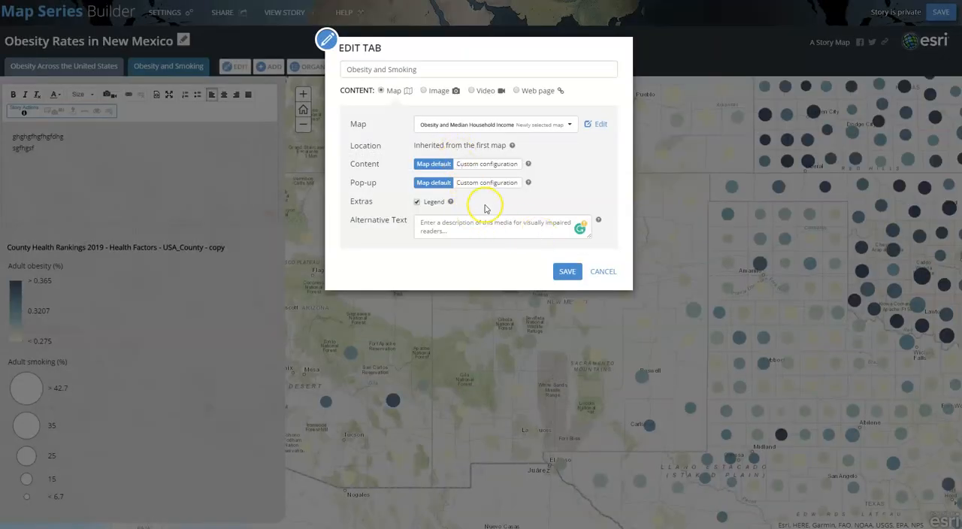
click(498, 226)
Change the tab's title to "Obesity and Median Household Inceom" and save the tab
click(431, 70)
drag(429, 70, 389, 68)
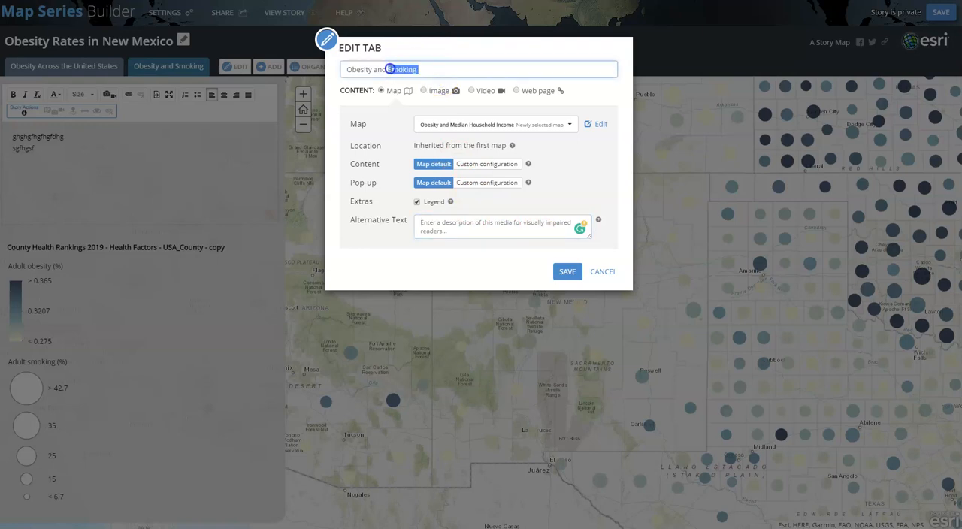
text(Median Household Inceo)
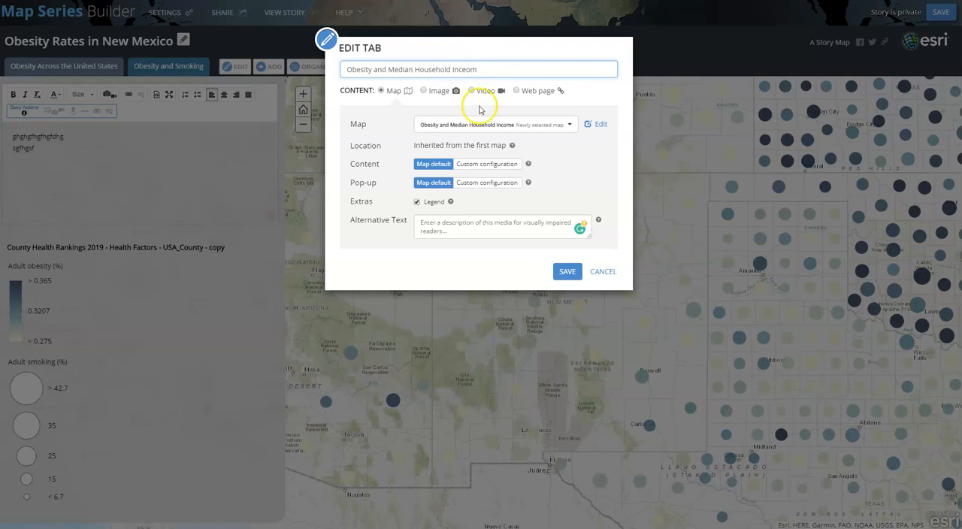
click(569, 274)
click(569, 273)
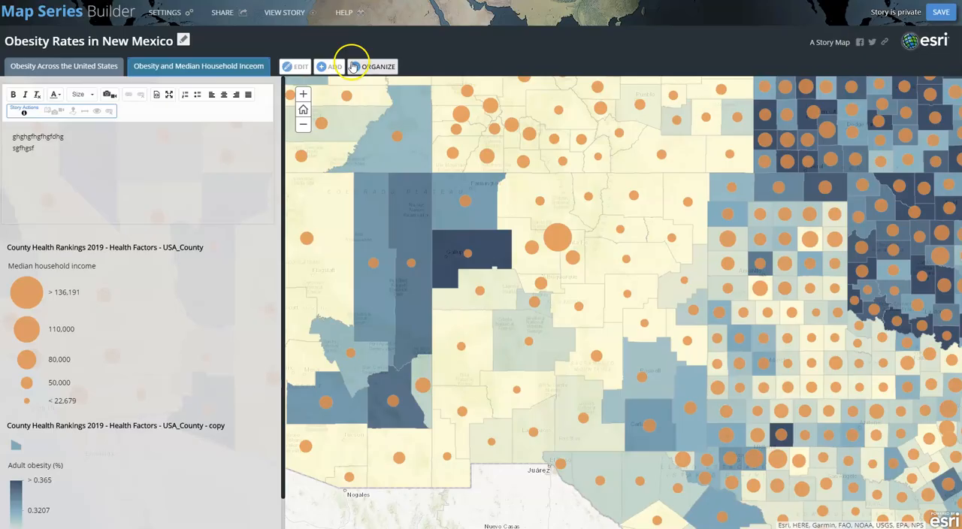
Add a new tab titled "Obesity and Smoking" that shows the Obesity and Smoking map from My Content
click(334, 69)
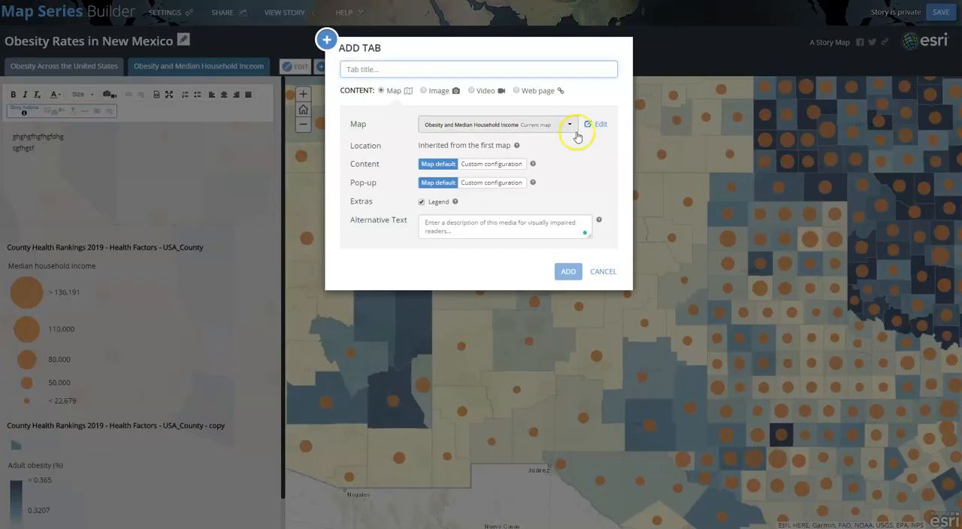
click(568, 126)
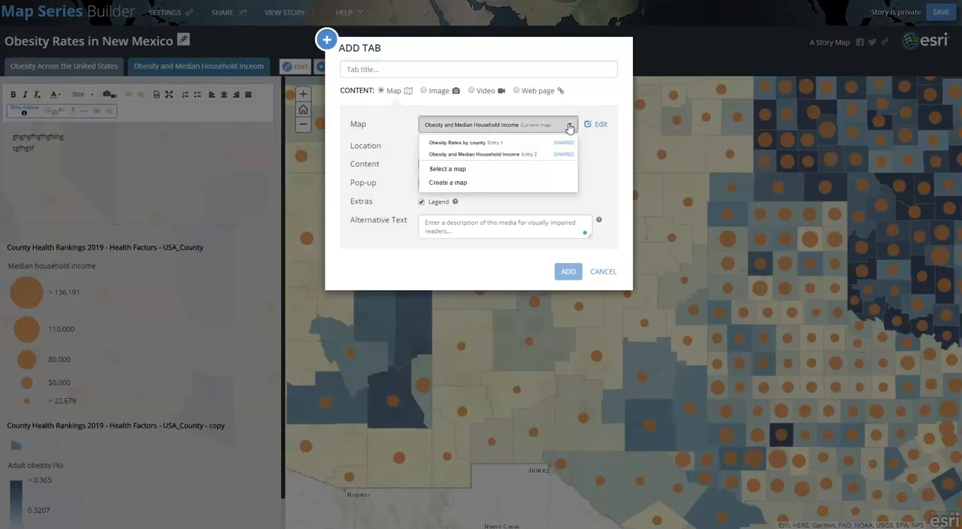
click(508, 169)
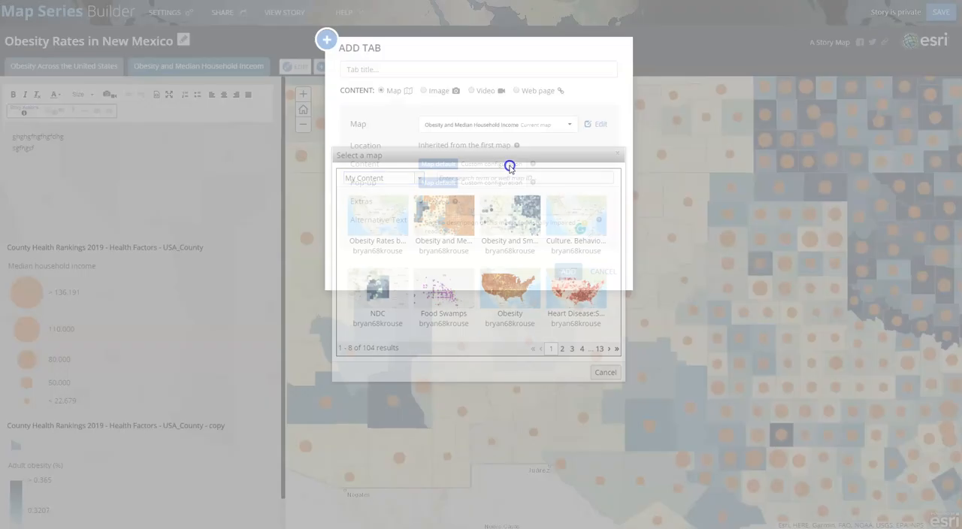
click(492, 214)
click(573, 271)
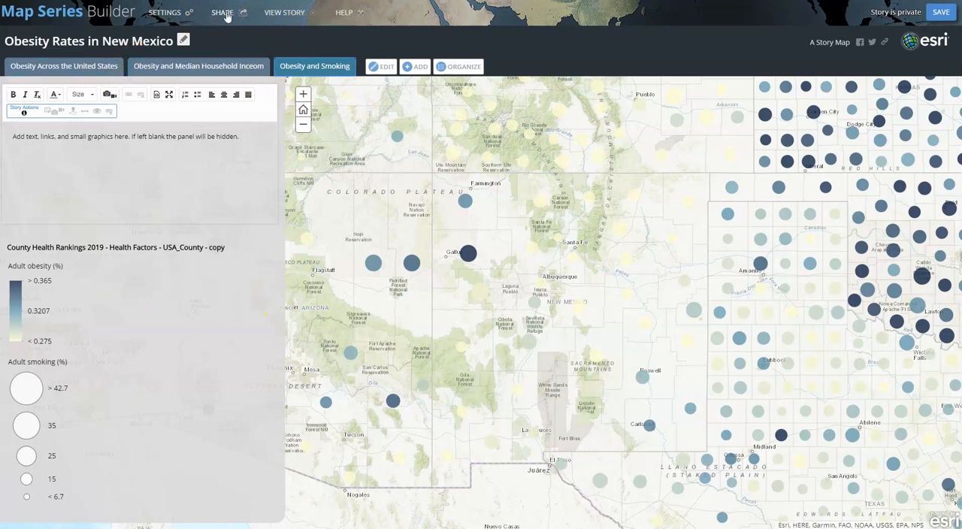
Reorder the tabs so that Obesity and Smoking comes before Obesity and Median Household Inceom, and apply the new order
click(471, 68)
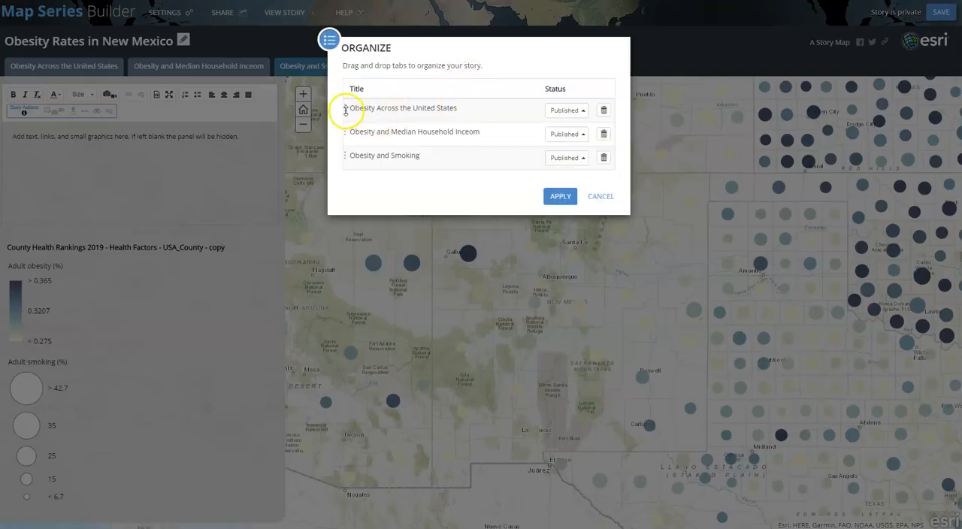
mouse_move(346, 109)
mouse_down()
mouse_move(348, 140)
mouse_move(346, 106)
mouse_up()
drag(346, 157, 343, 128)
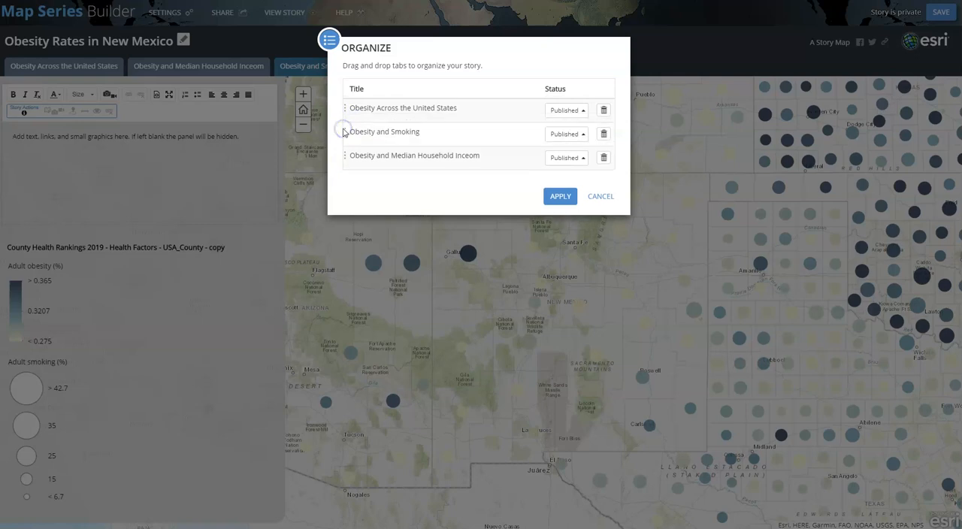
click(559, 192)
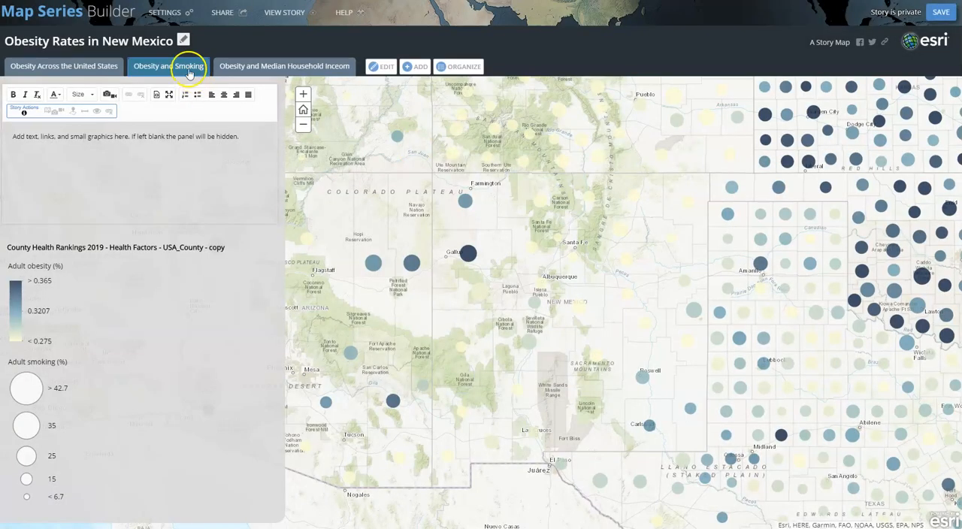
Check the Obesity and Median Household Inceom tab, return to the Obesity and Smoking tab, and save the story
click(264, 65)
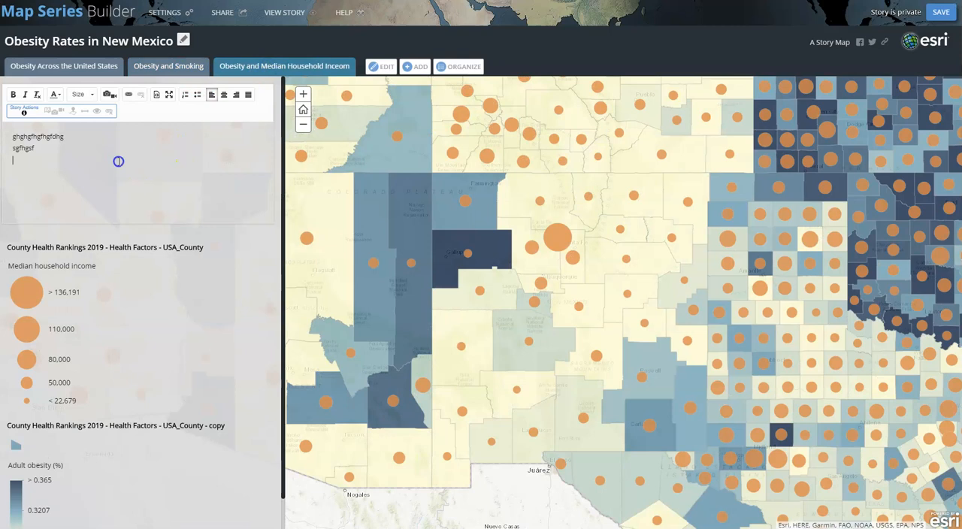
click(82, 143)
click(178, 72)
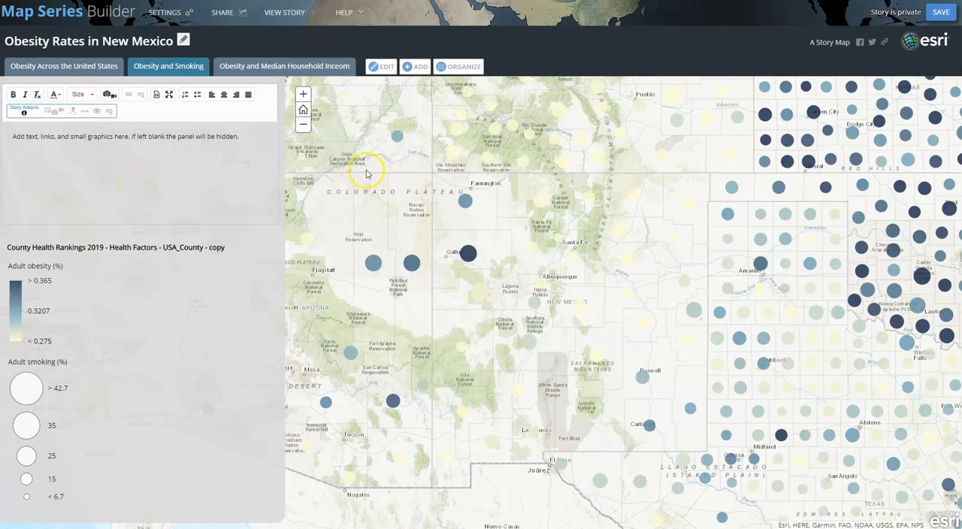
click(940, 12)
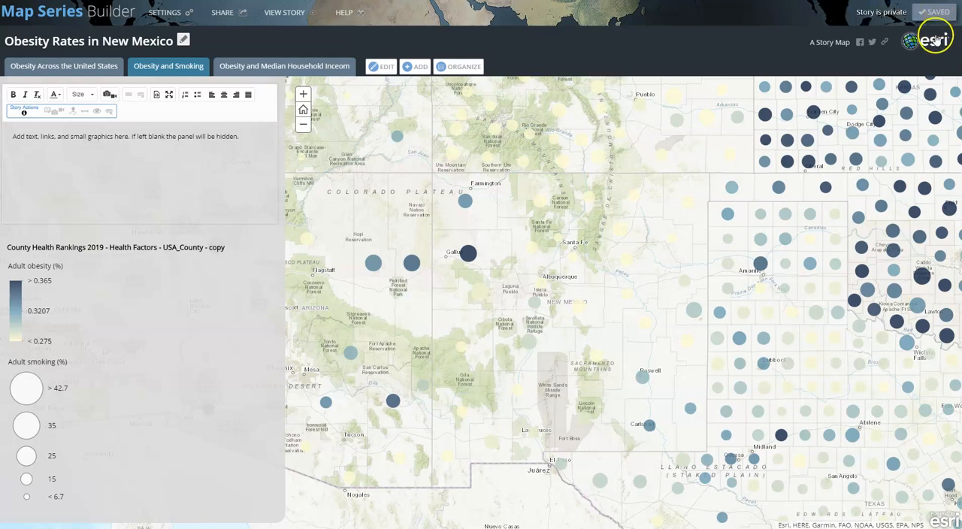
Review the story's layout, map and header settings, apply the green theme, and save the story
click(179, 14)
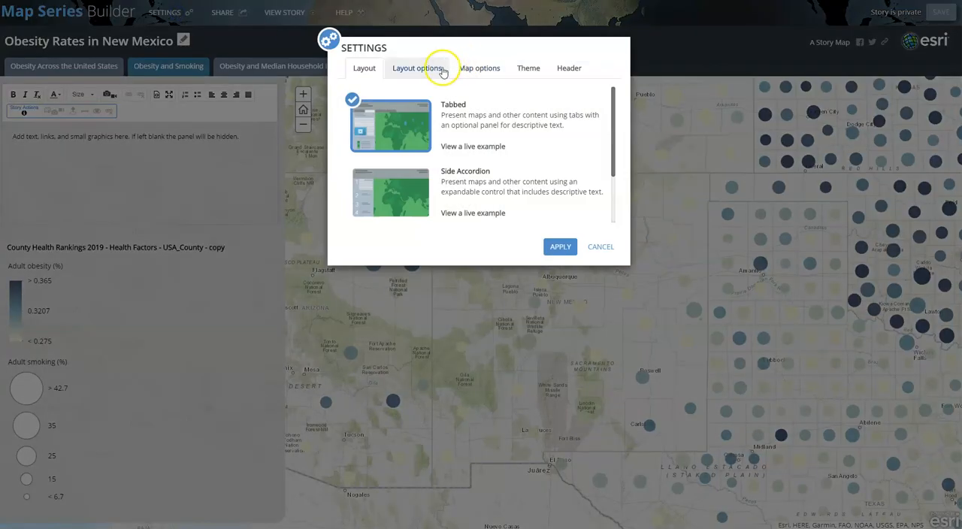
click(415, 69)
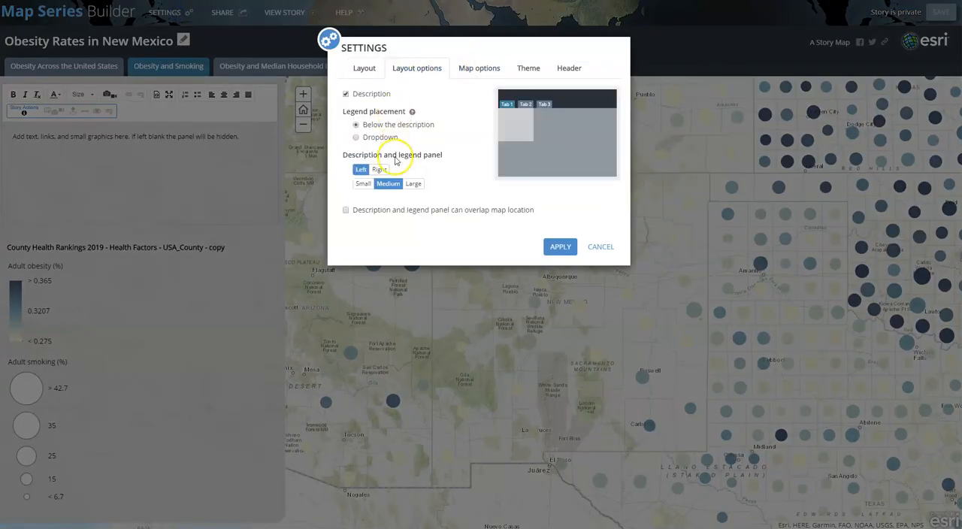
click(480, 67)
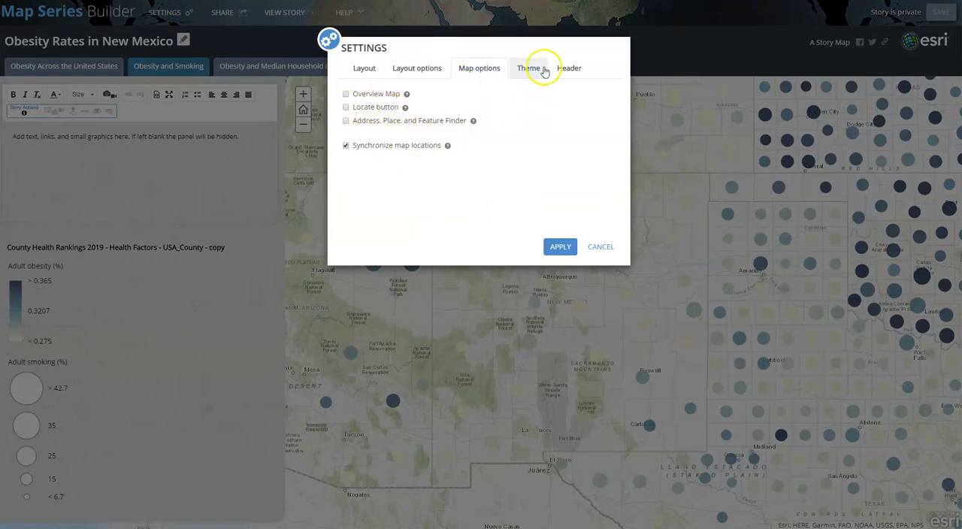
click(543, 69)
click(465, 188)
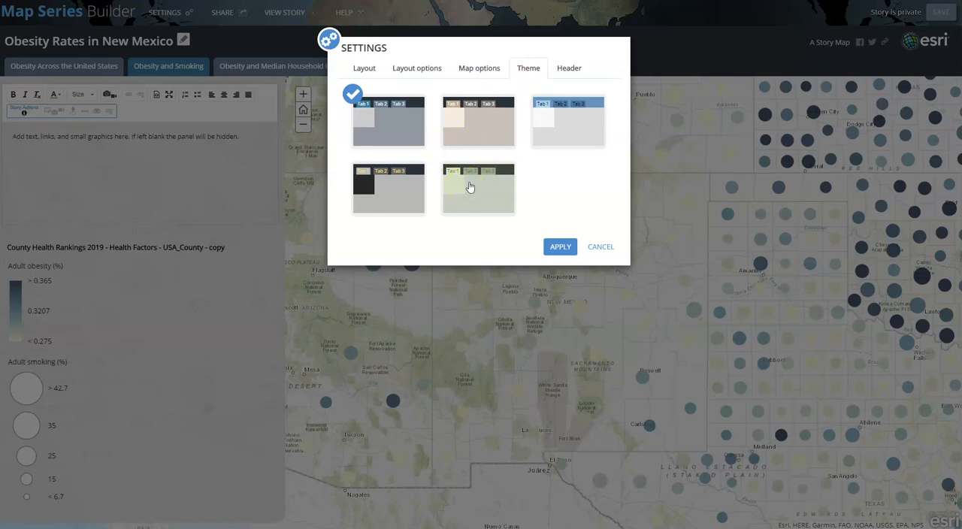
click(574, 68)
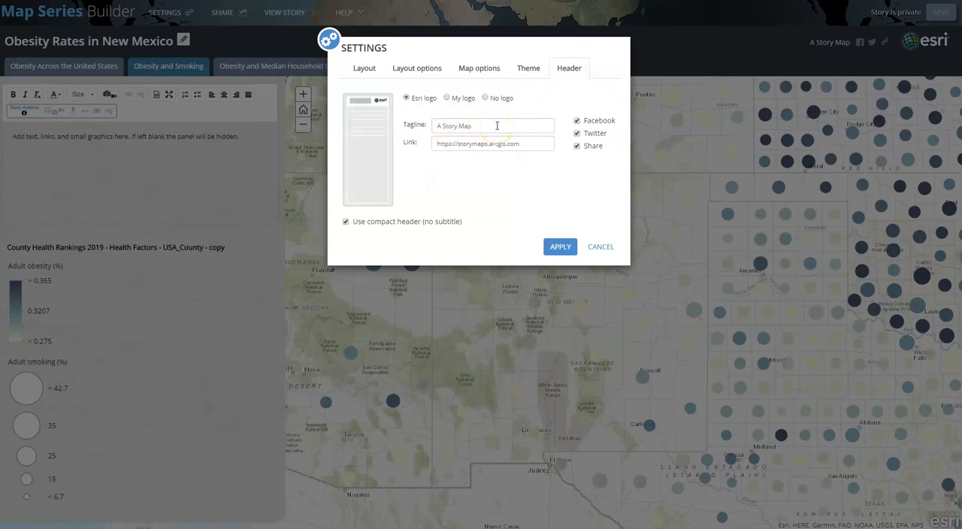
click(554, 254)
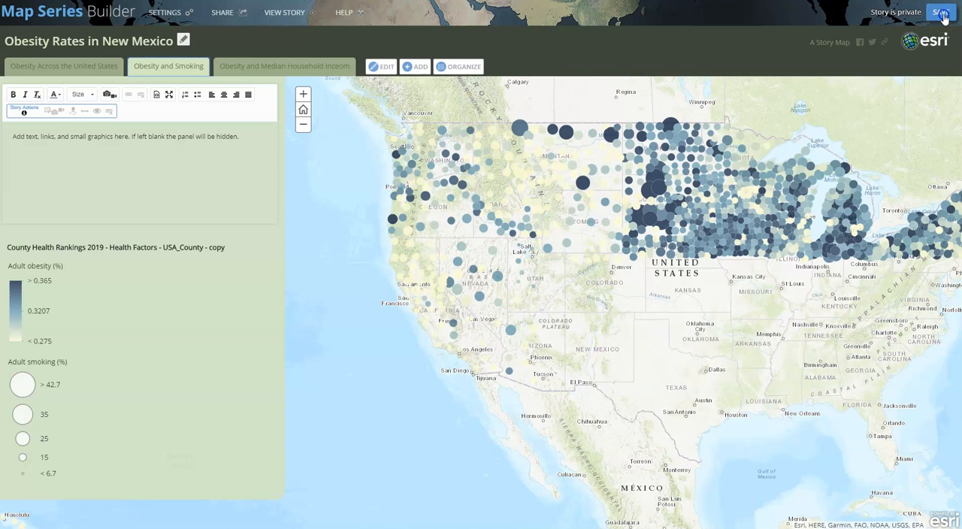
click(943, 16)
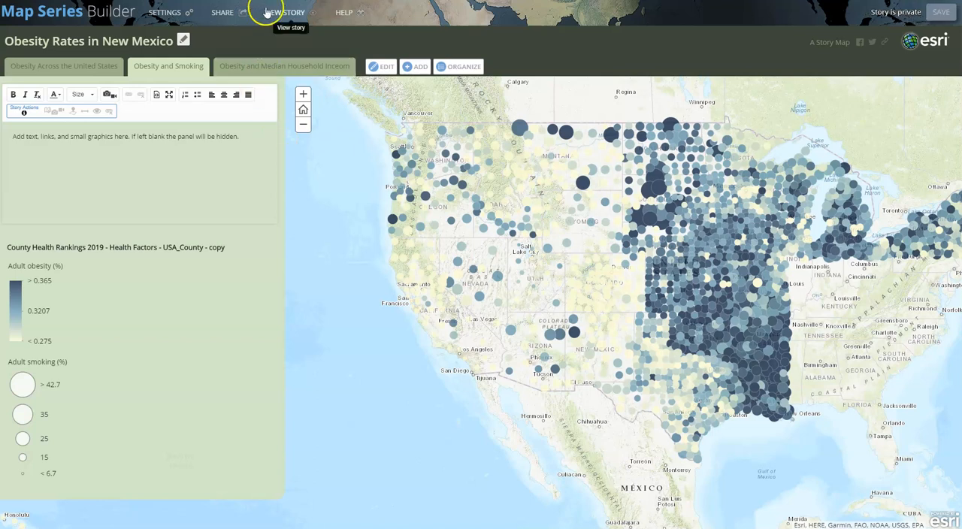
View the story as readers see it and look at the Obesity and Median Household Inceom tab's description
click(276, 15)
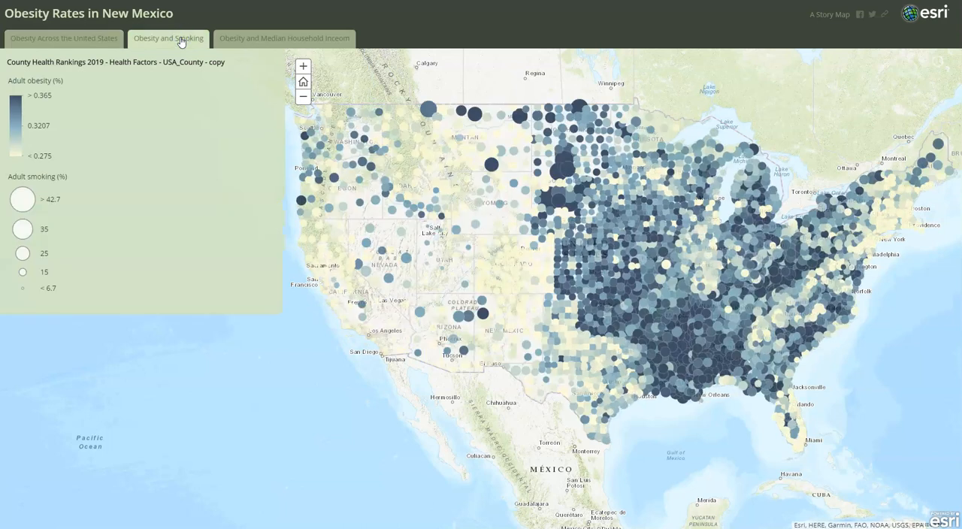
click(242, 43)
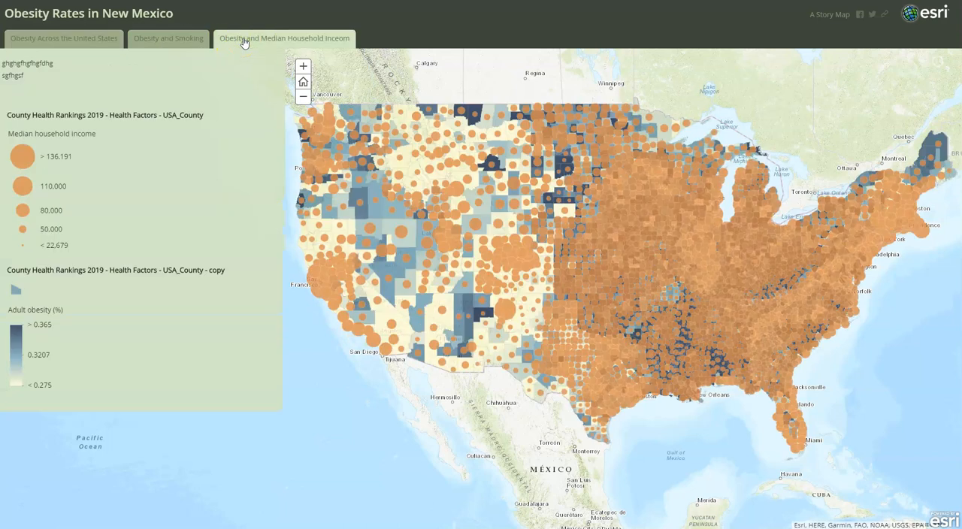
click(224, 61)
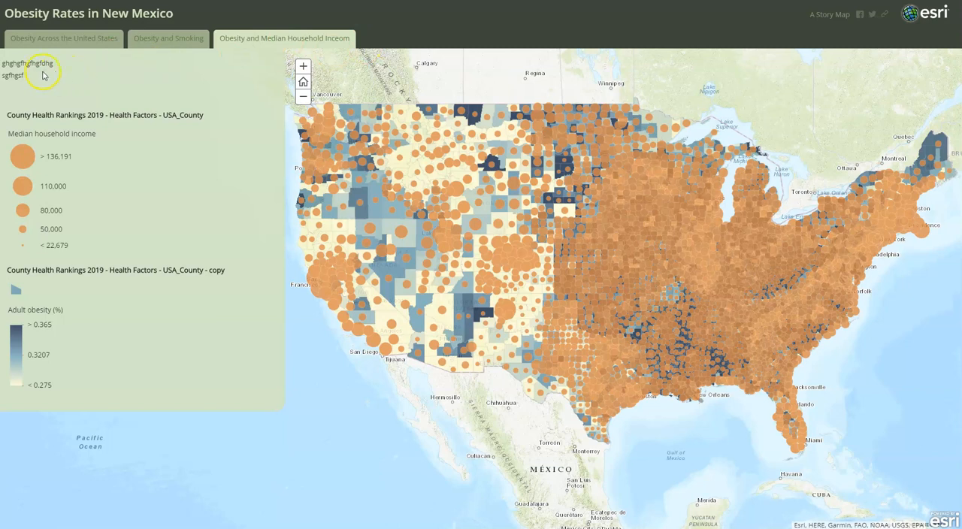
drag(11, 75, 3, 63)
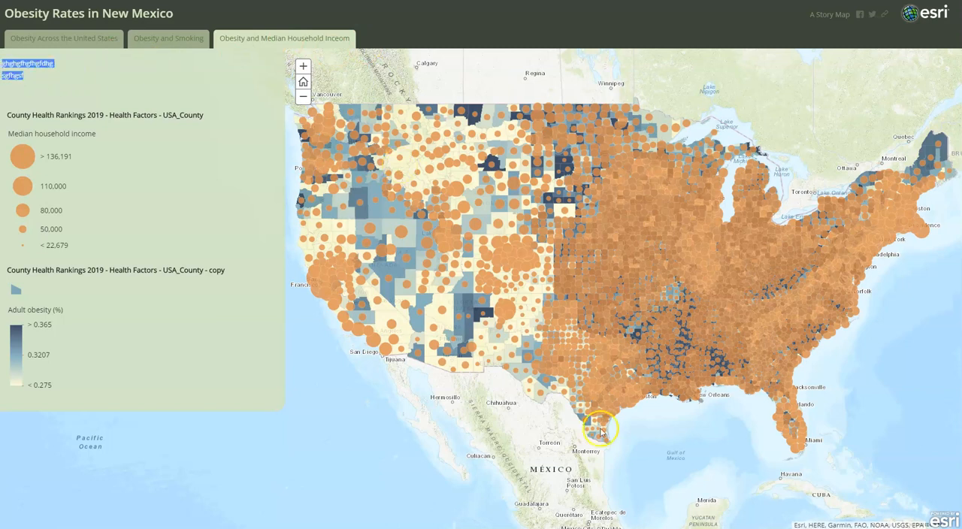
Examine the obesity and income map around the Southwest at several scales, including the pop-up for Pima, AZ
scroll(467, 365, up, 2)
scroll(332, 86, down, 2)
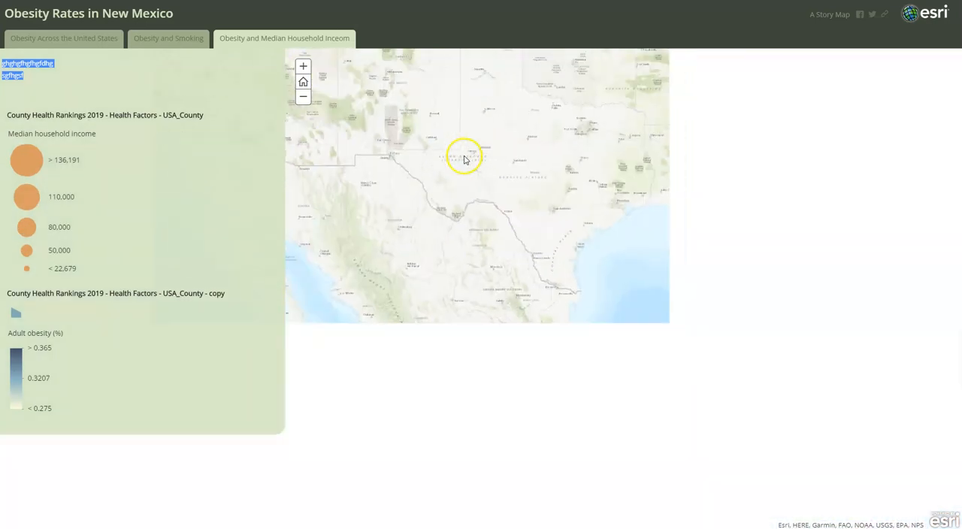
scroll(464, 159, down, 2)
scroll(487, 226, up, 3)
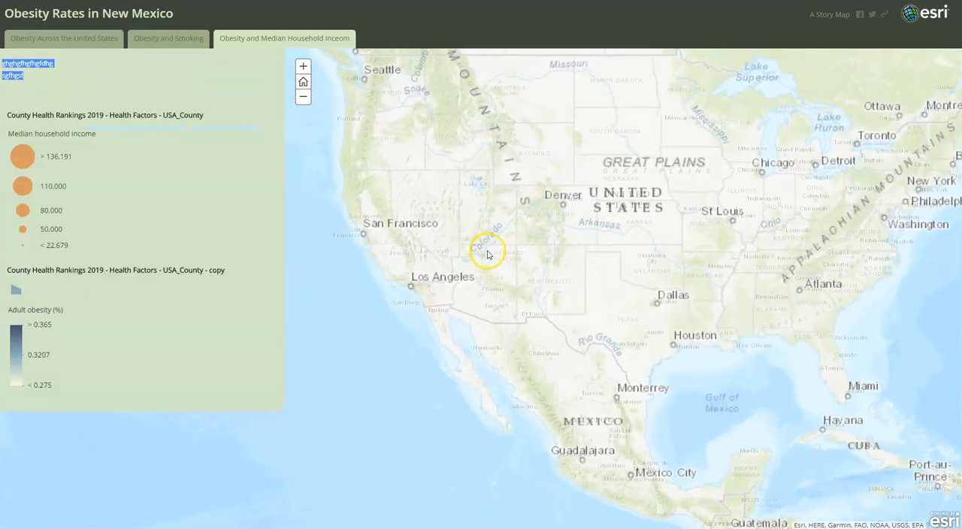
scroll(477, 264, up, 2)
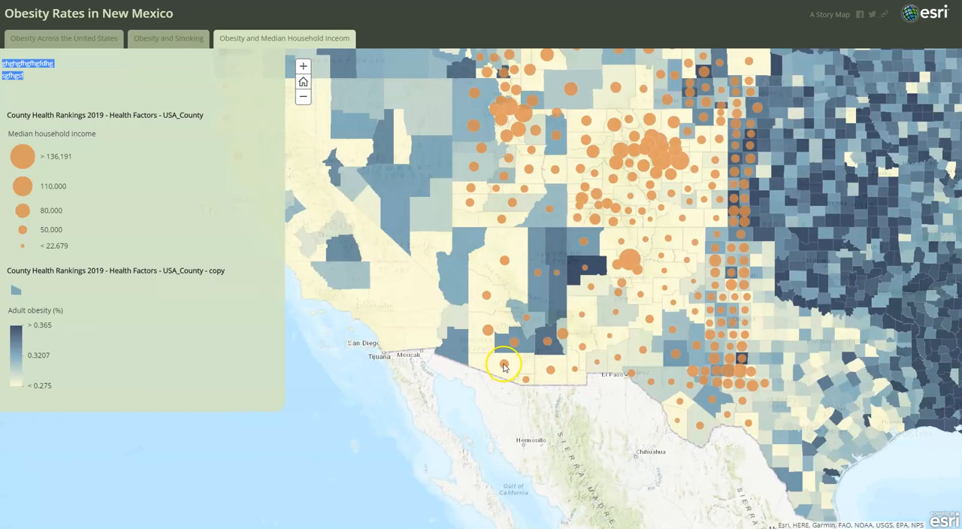
click(504, 366)
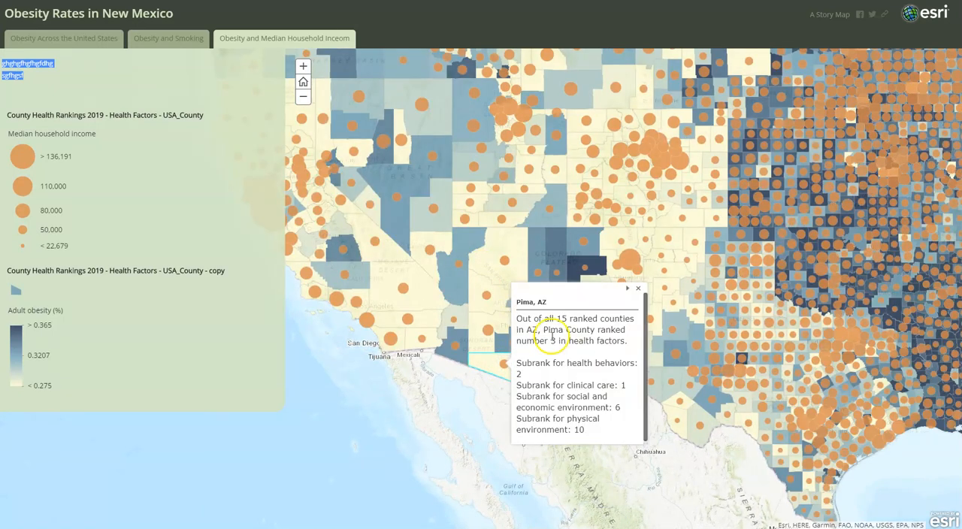
click(638, 288)
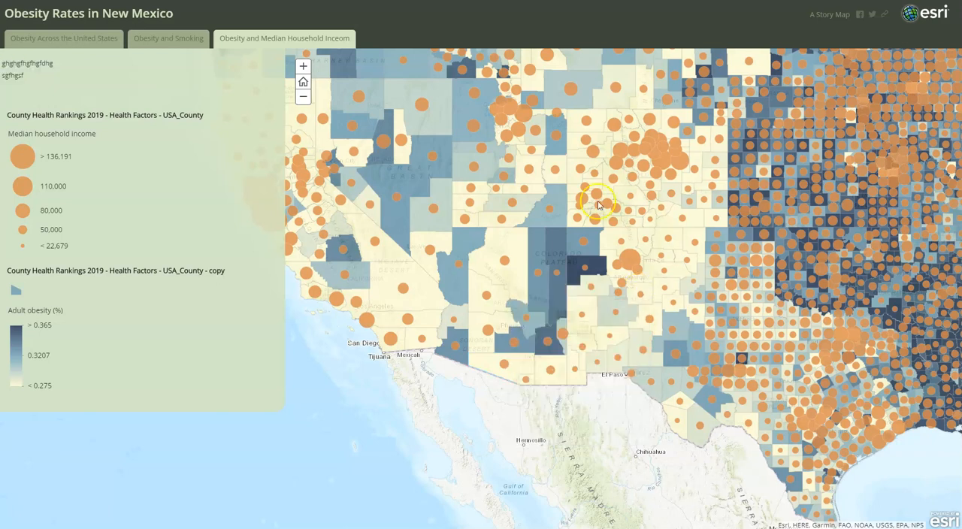
drag(599, 205, 575, 309)
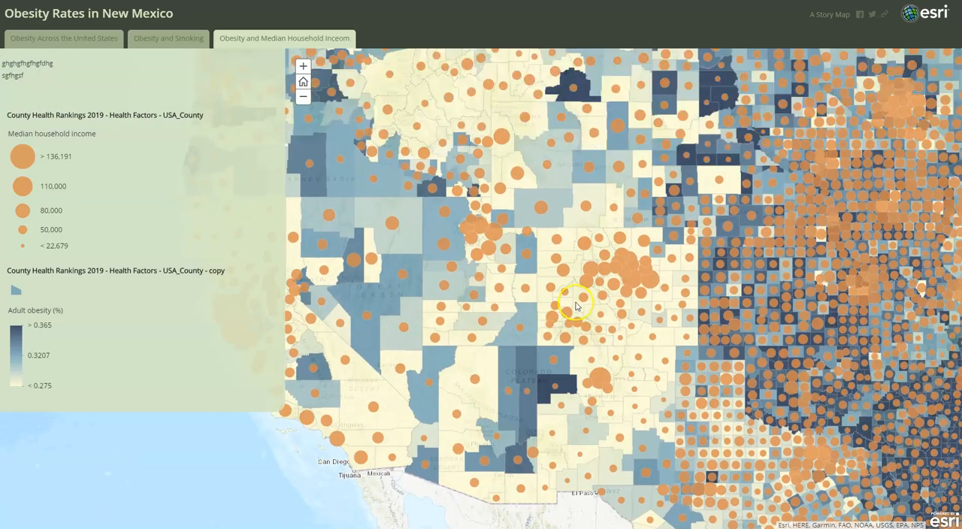
scroll(575, 306, down, 1)
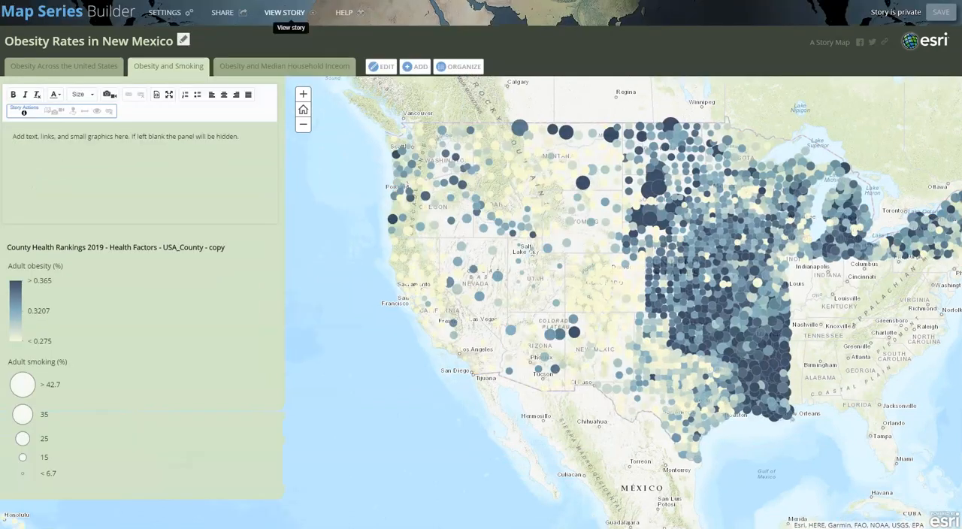
Share the story with the organization, trying public sharing before returning to Organization, and select the story's short link
click(229, 14)
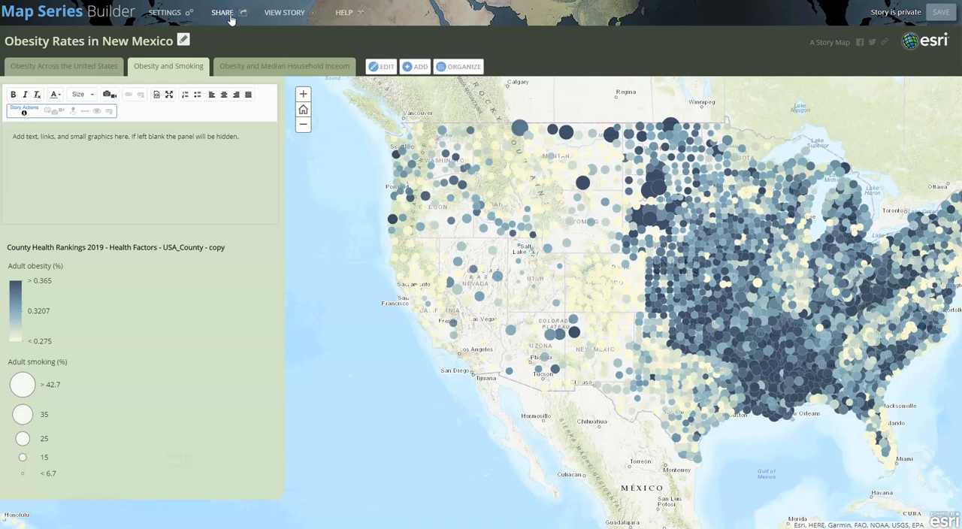
click(241, 15)
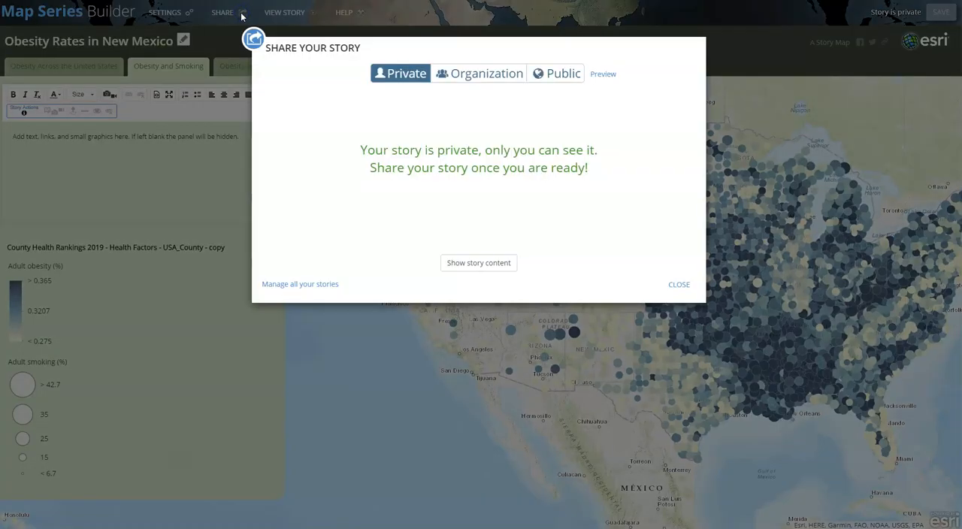
click(406, 75)
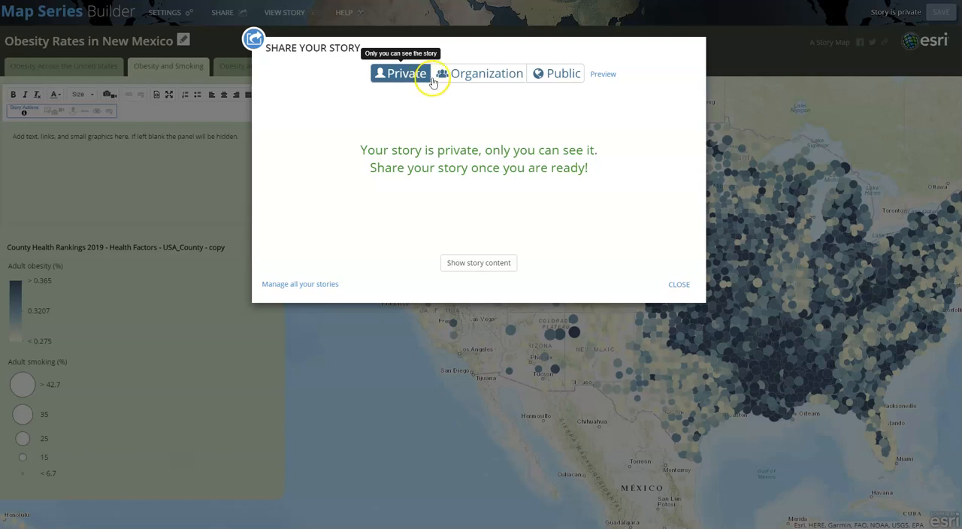
click(499, 82)
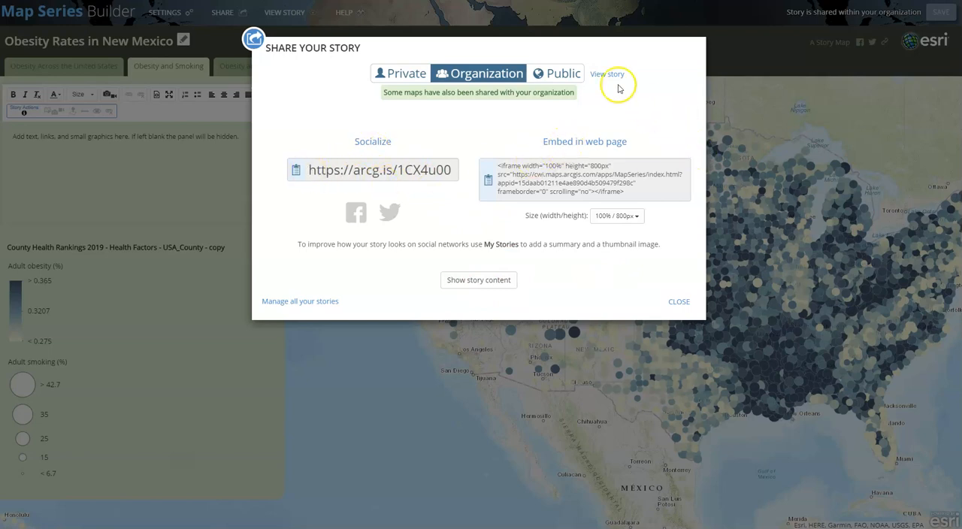
click(569, 78)
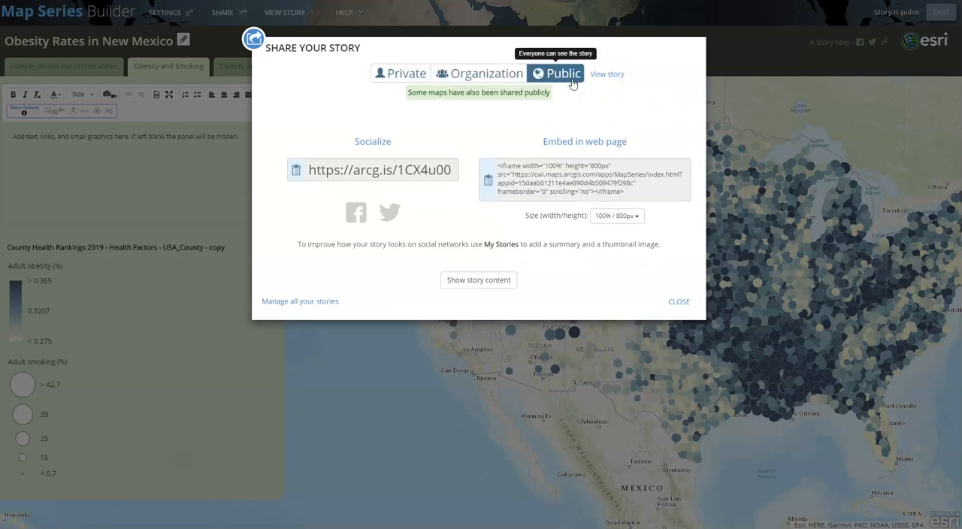
click(493, 73)
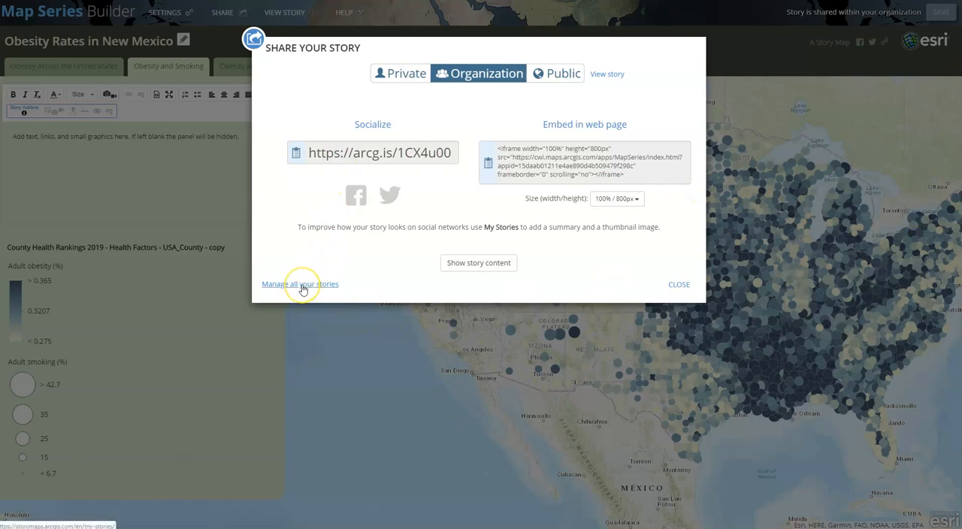
drag(311, 153, 451, 154)
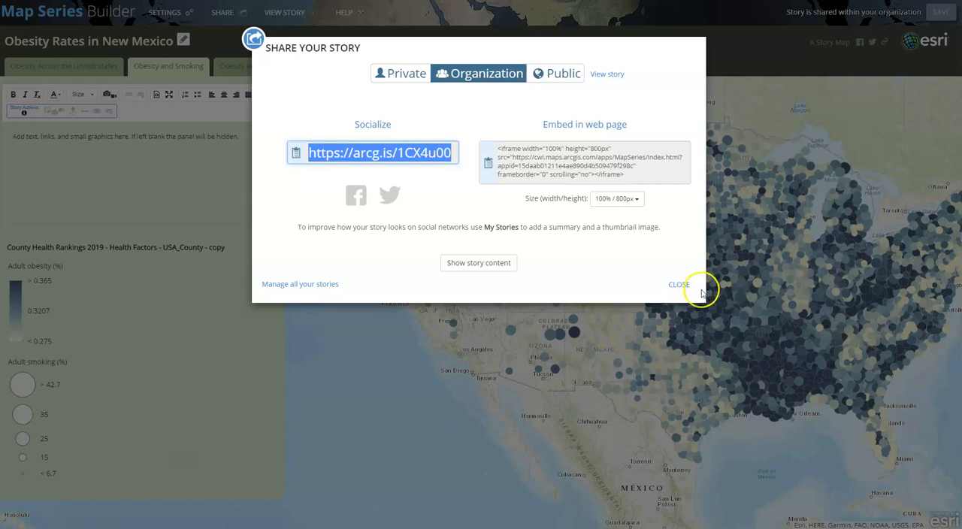
click(676, 285)
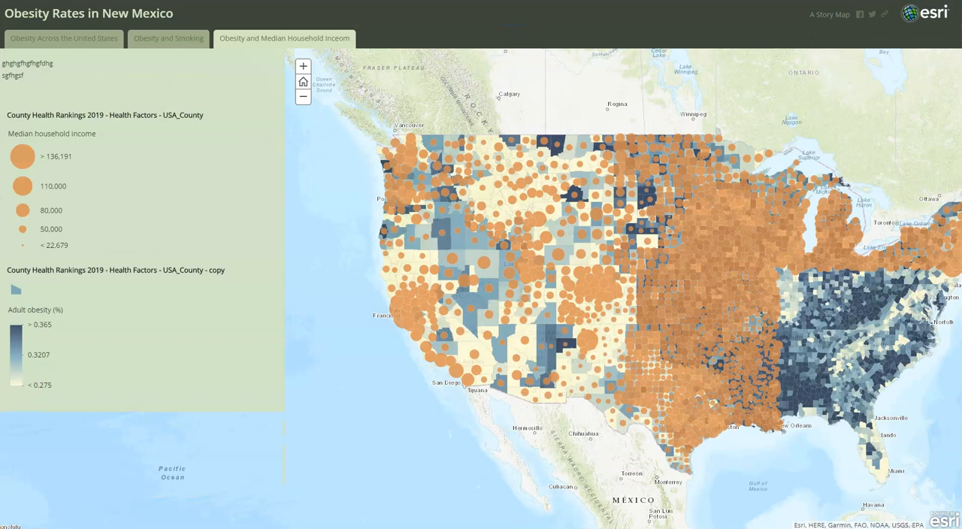
Go to arcgis.com and sign in to the ArcGIS Online organization account
key(ctrl+l)
text(ar)
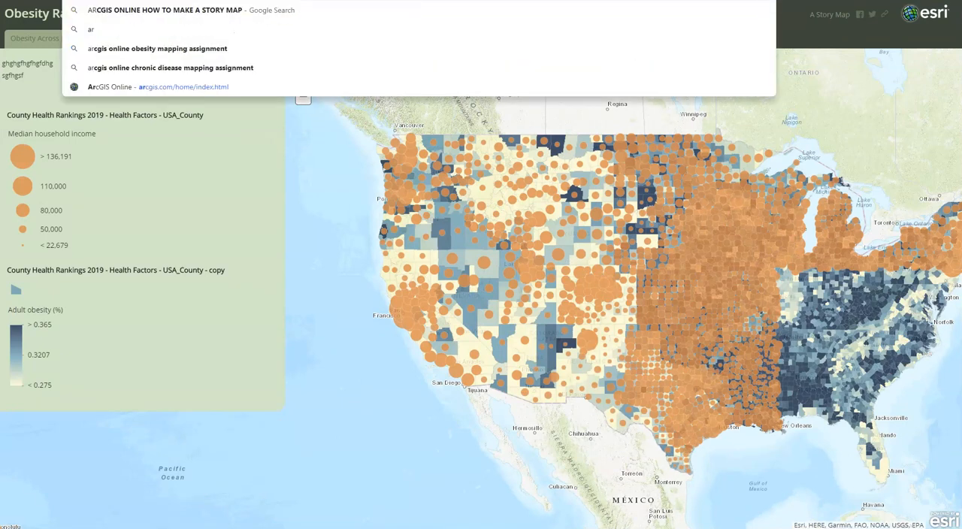
text(cgis.com)
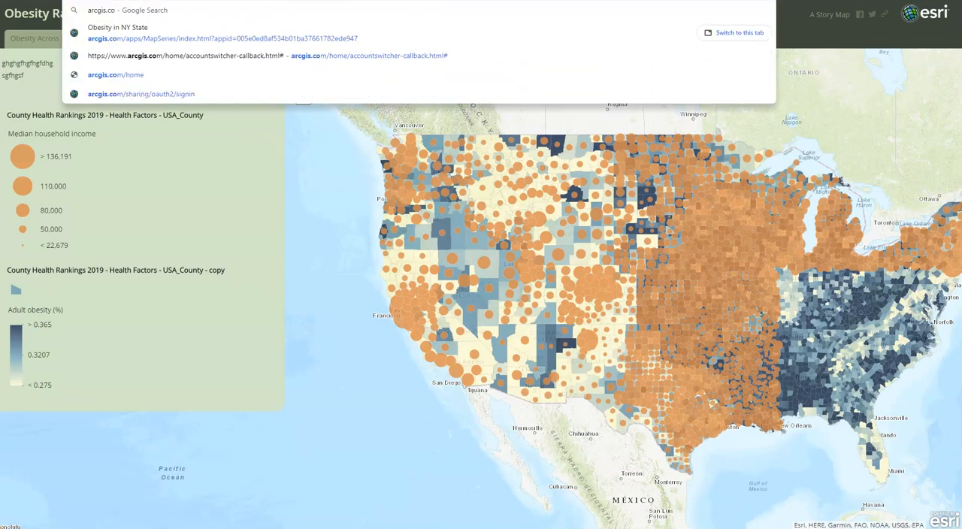
key(Return)
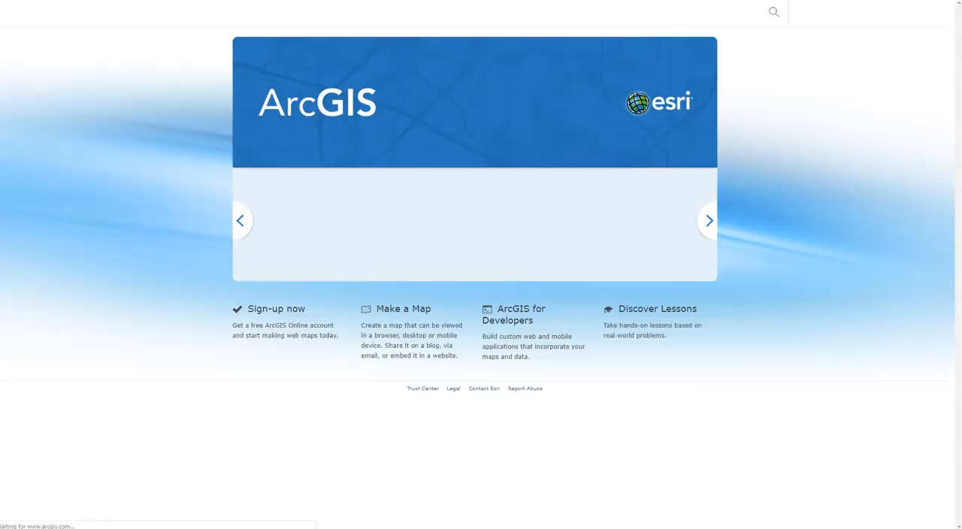
click(812, 17)
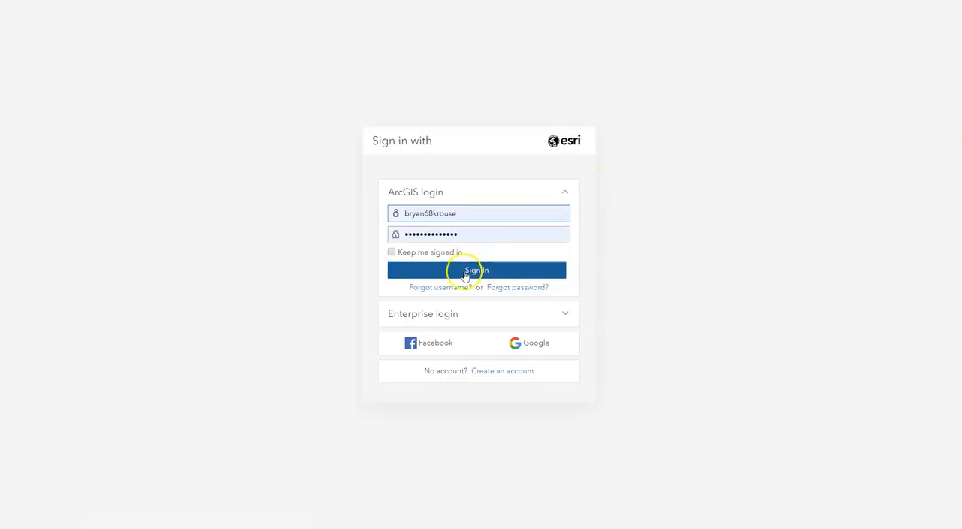
click(465, 275)
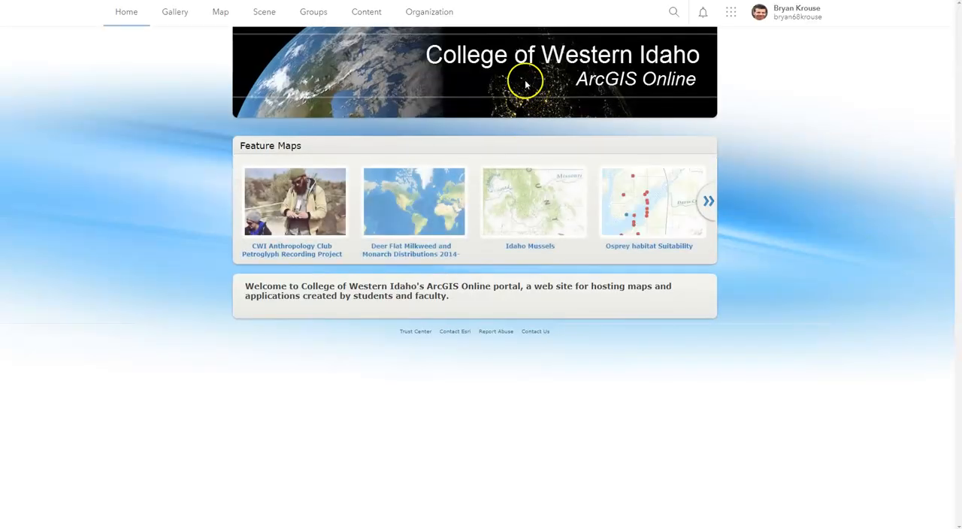
Open the Obesity Rates in New Mexico web mapping application from the account's own content and view the story
click(367, 13)
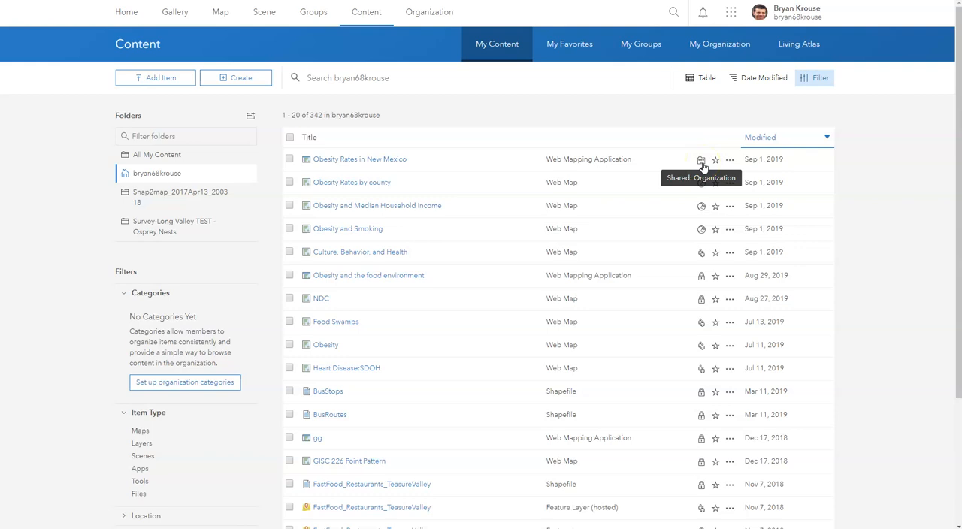
click(365, 160)
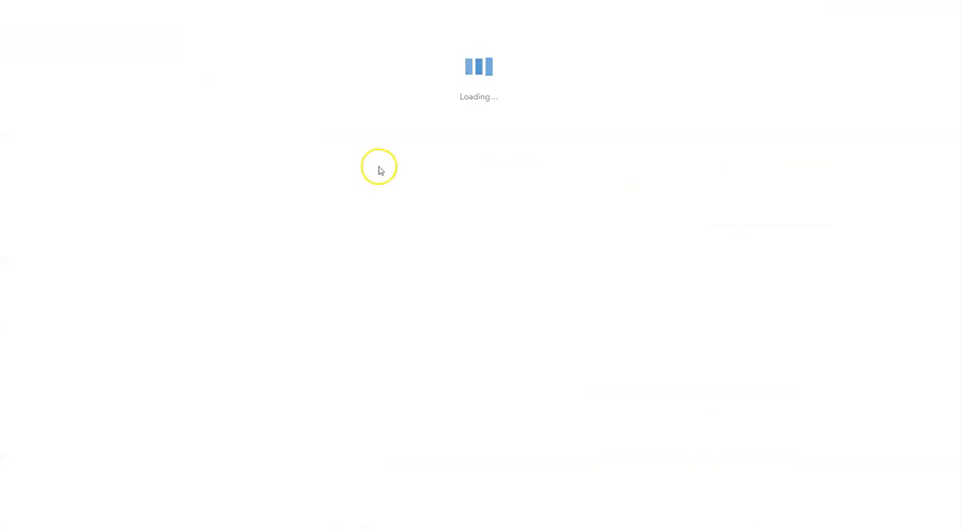
click(196, 136)
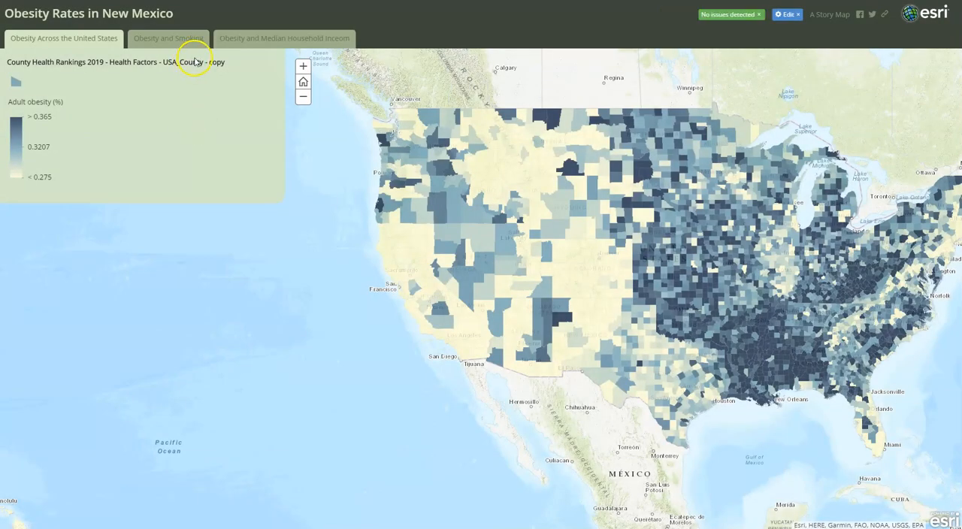
Look at the story's short link and embed code in its sharing options, and close them without changes
drag(689, 236, 642, 240)
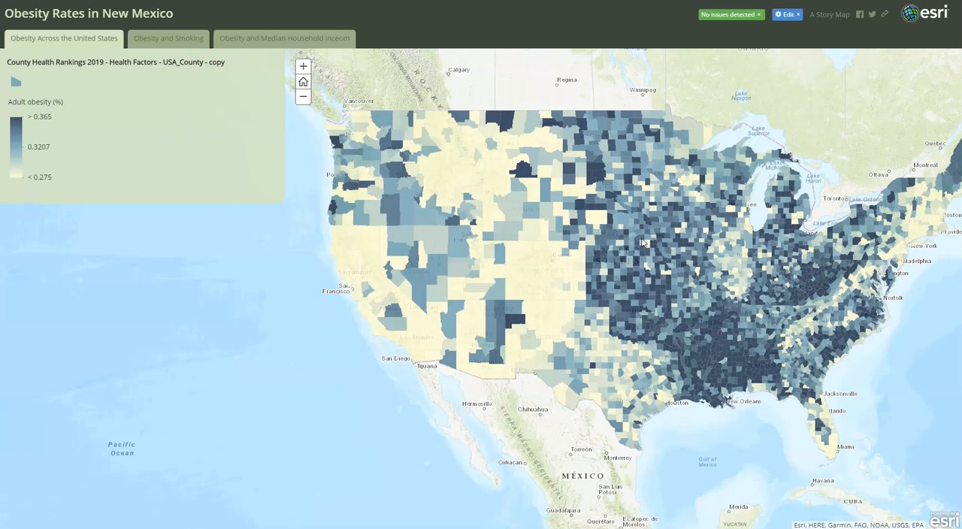
click(884, 14)
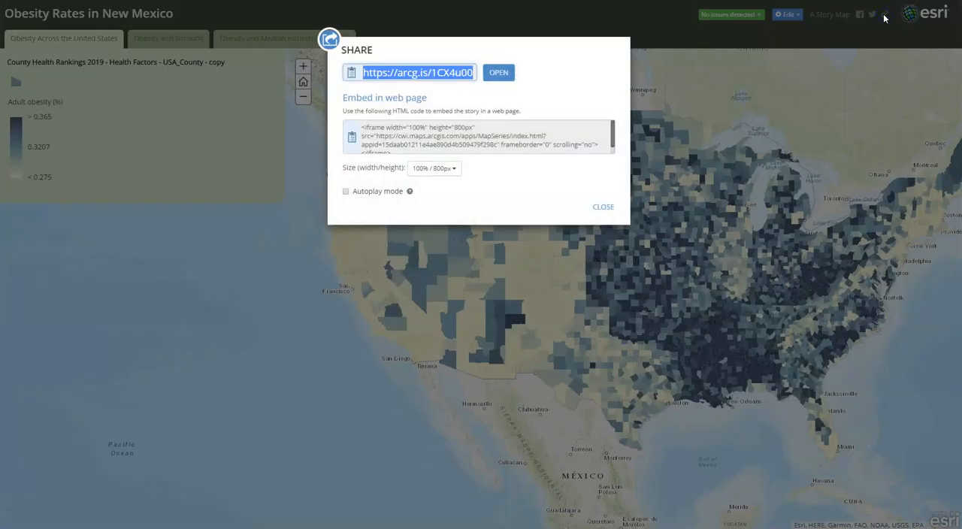
click(604, 208)
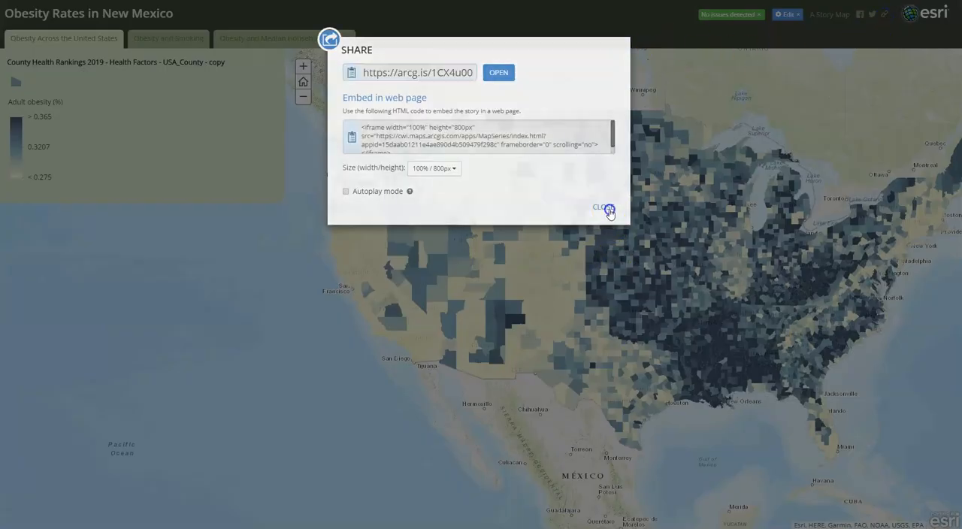
click(885, 14)
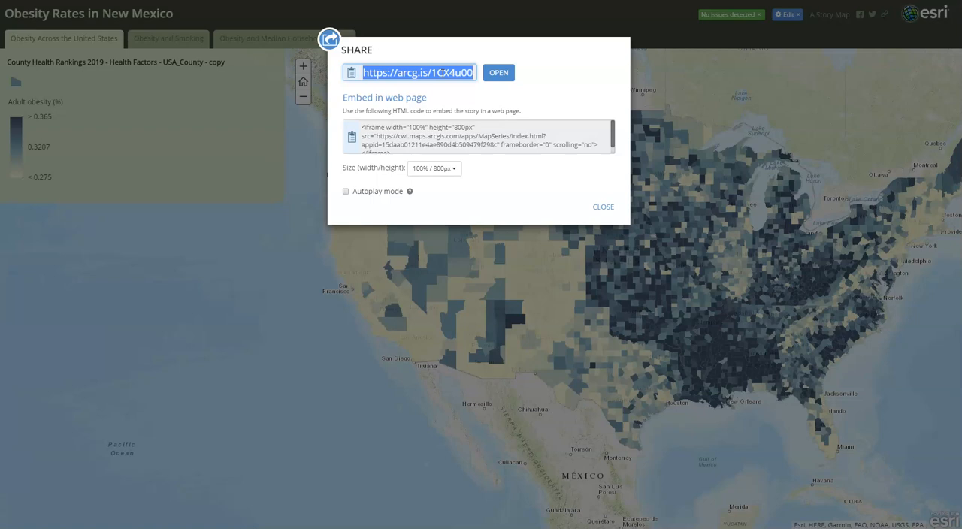
click(595, 209)
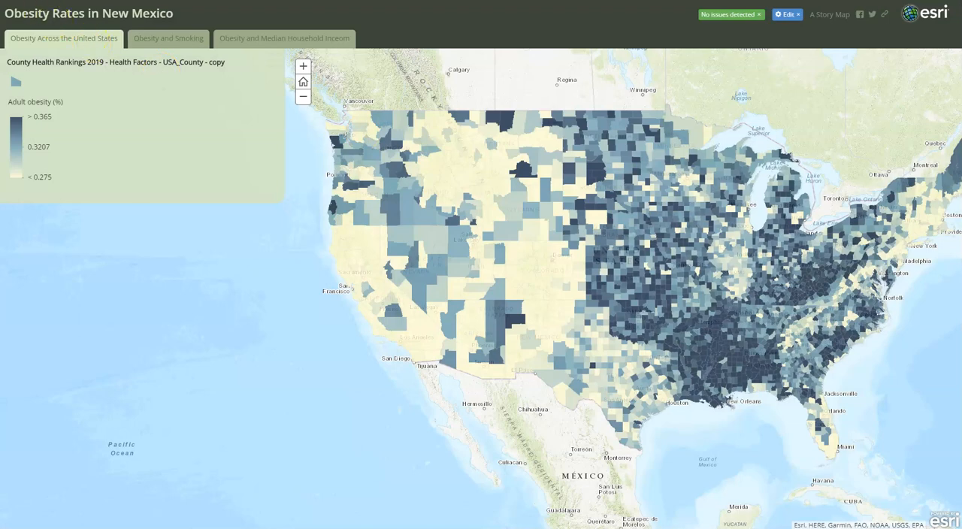